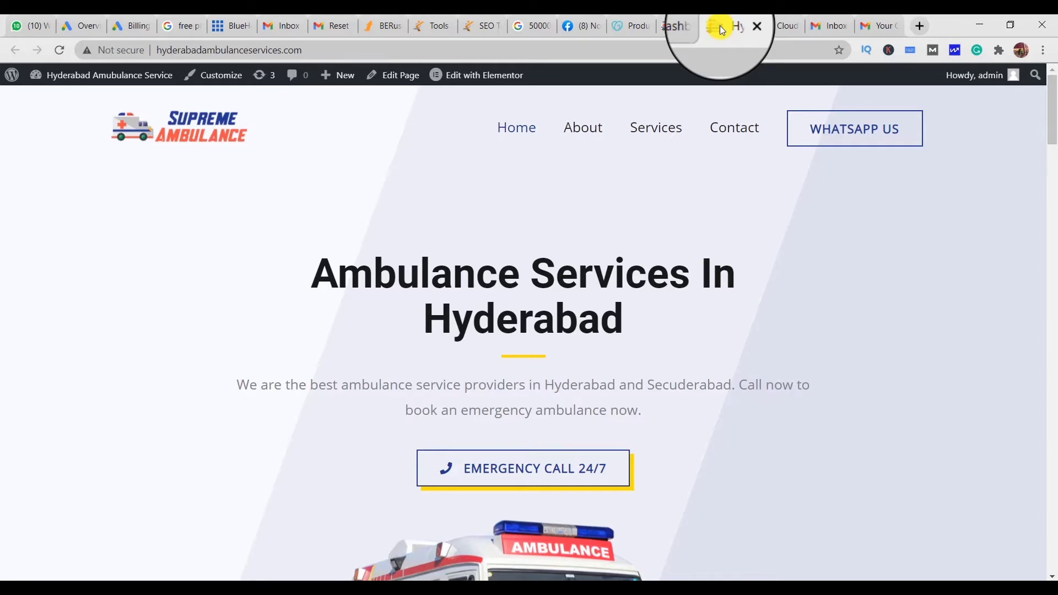
Open the 'Cloudflare - The Web Performance & Security Company' result from the Google search.
left_click(778, 24)
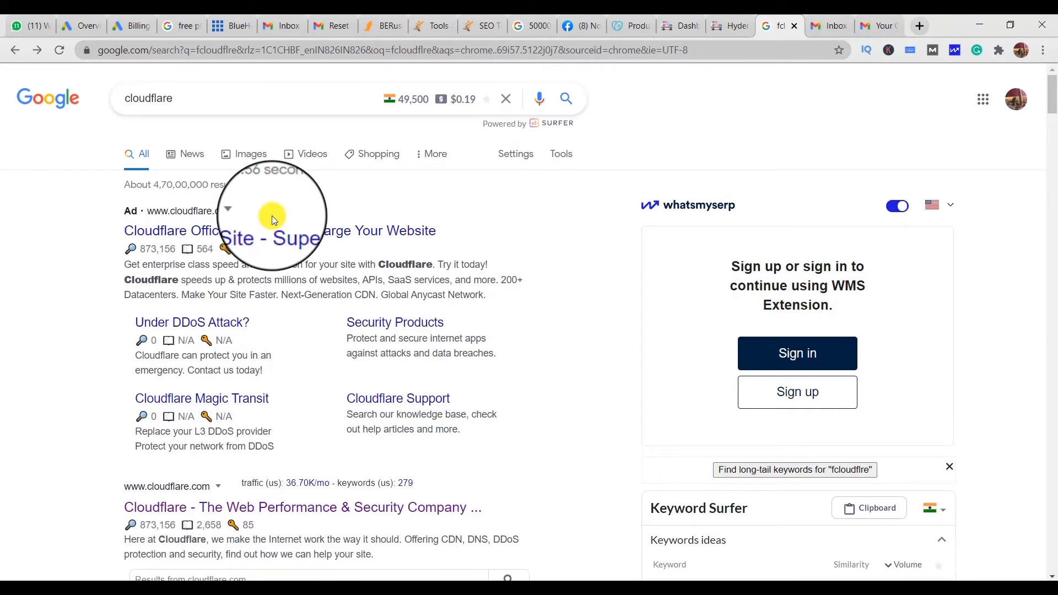
scroll(272, 217, "down", 3)
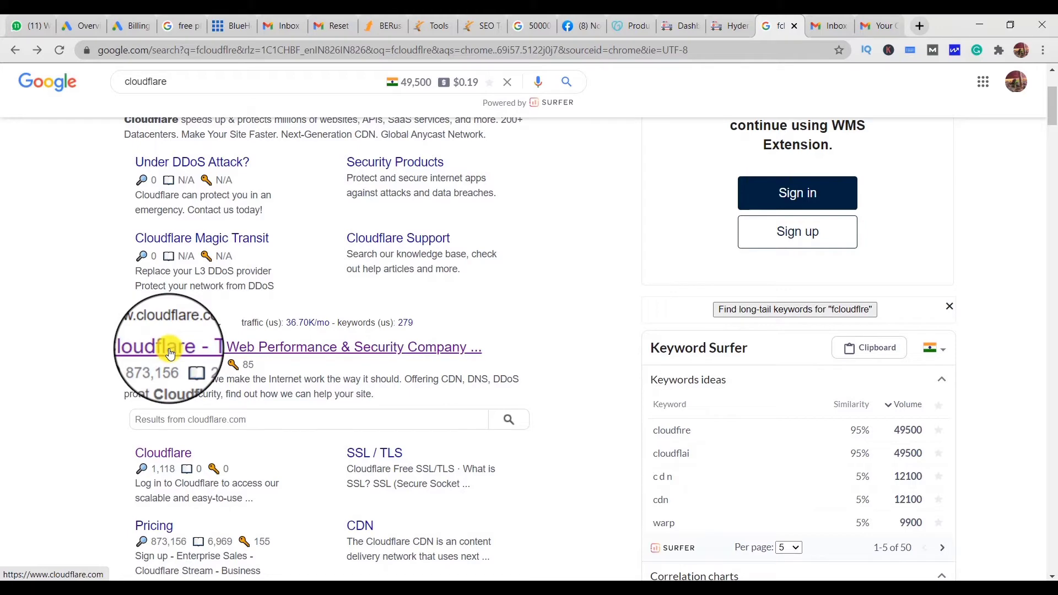
left_click(170, 347)
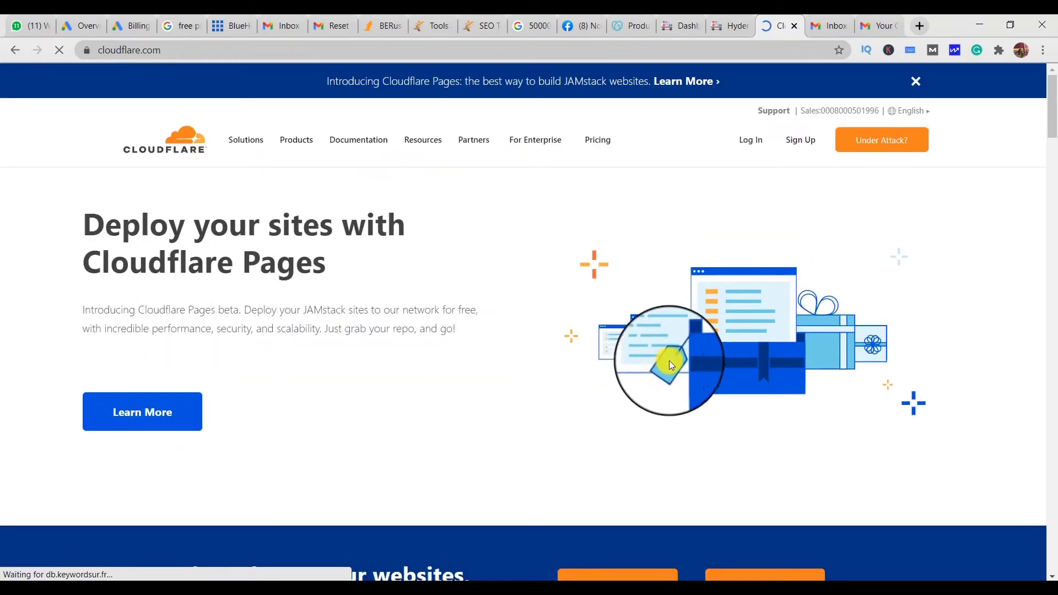
Sign up for a Cloudflare account with the site's e-mail address and an account password.
left_click(806, 150)
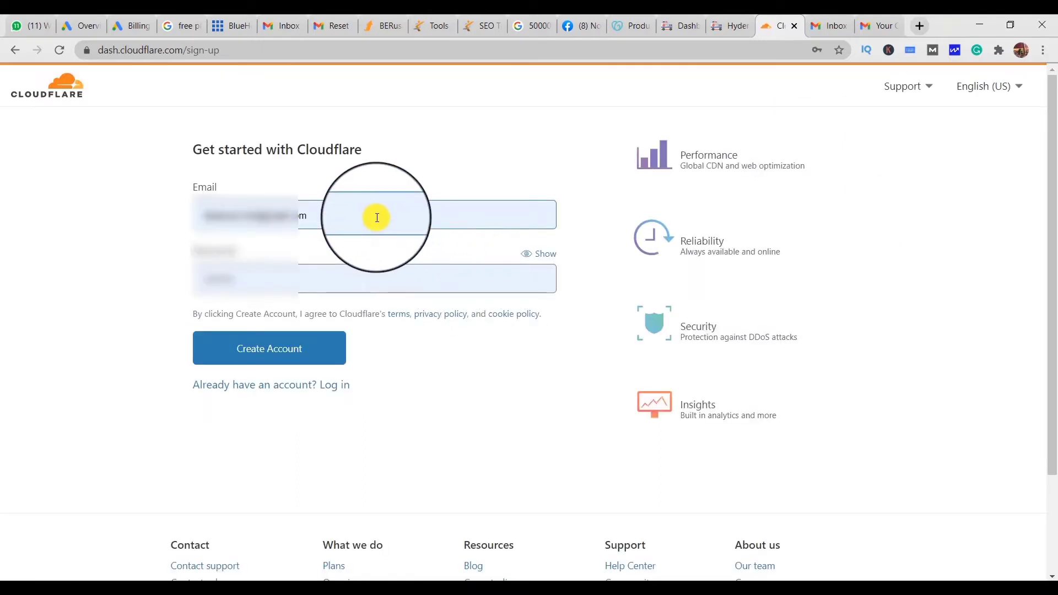
left_click(378, 213)
key("ctrl+a")
left_click(377, 218)
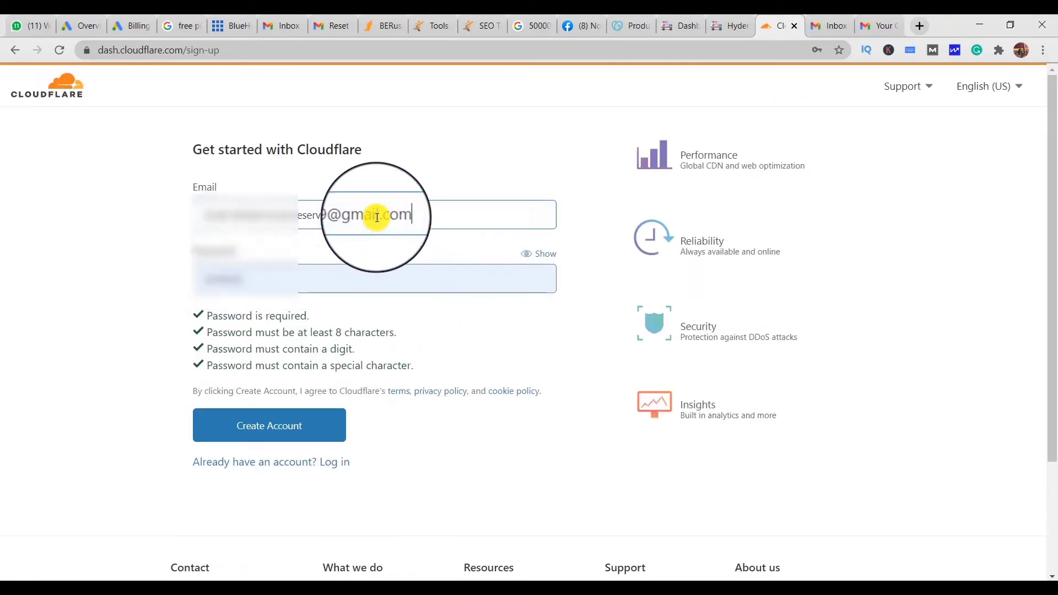
left_click(269, 282)
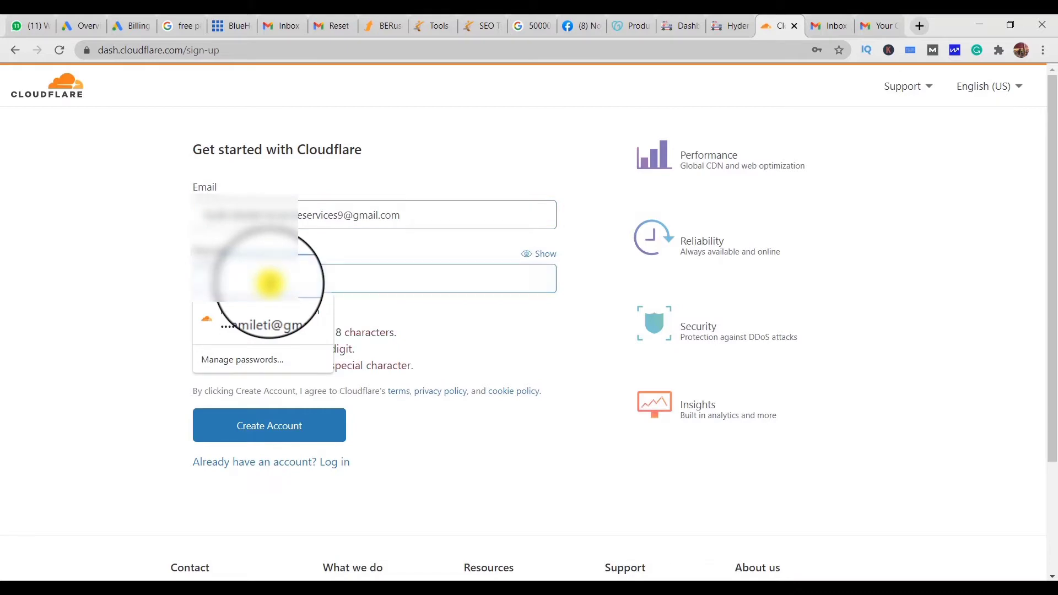
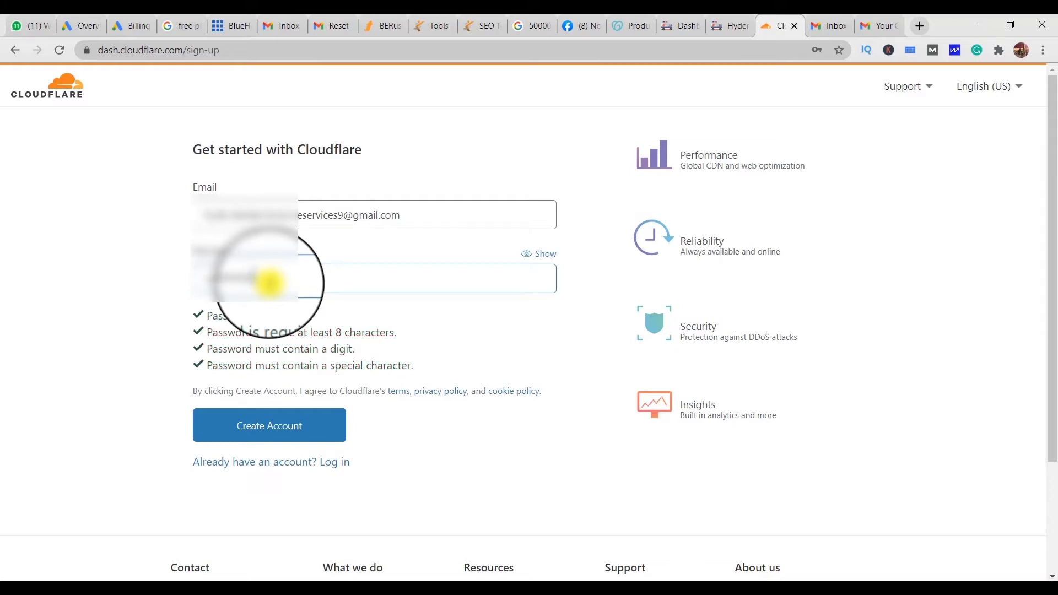
left_click(303, 438)
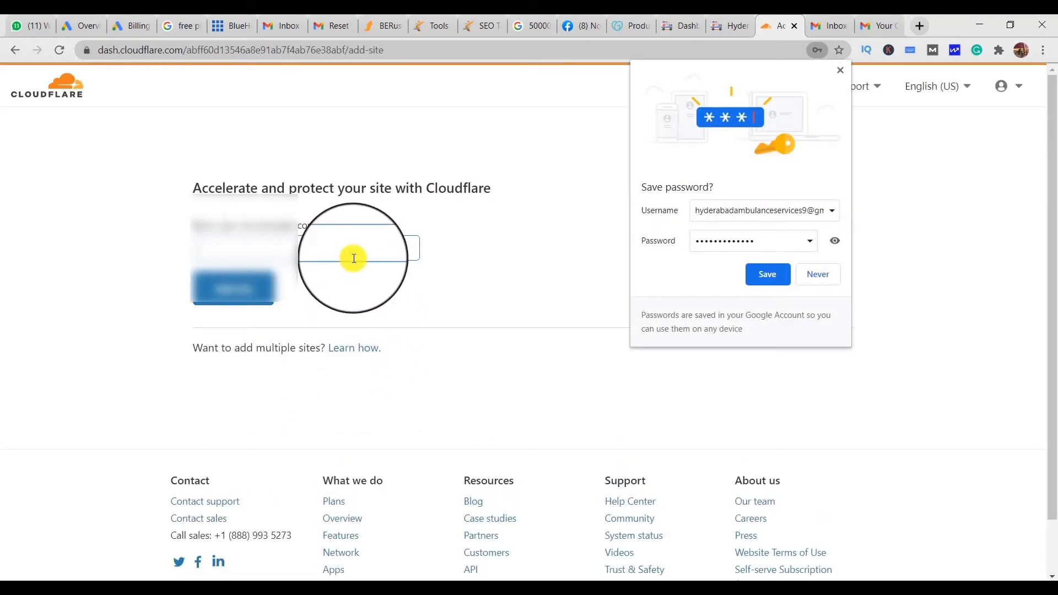
left_click(720, 26)
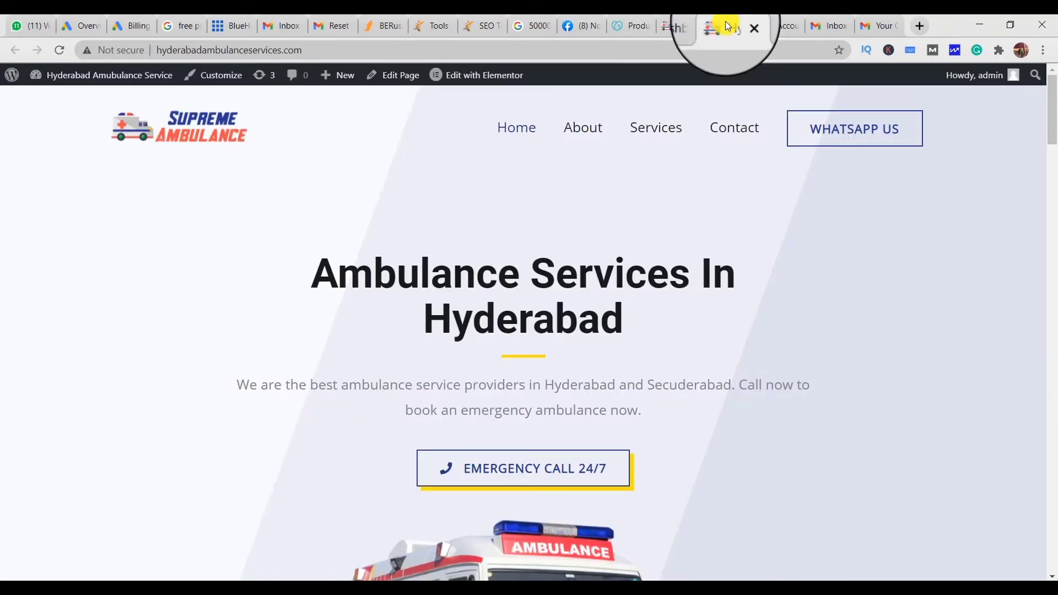
left_click(159, 49)
key("ctrl+c")
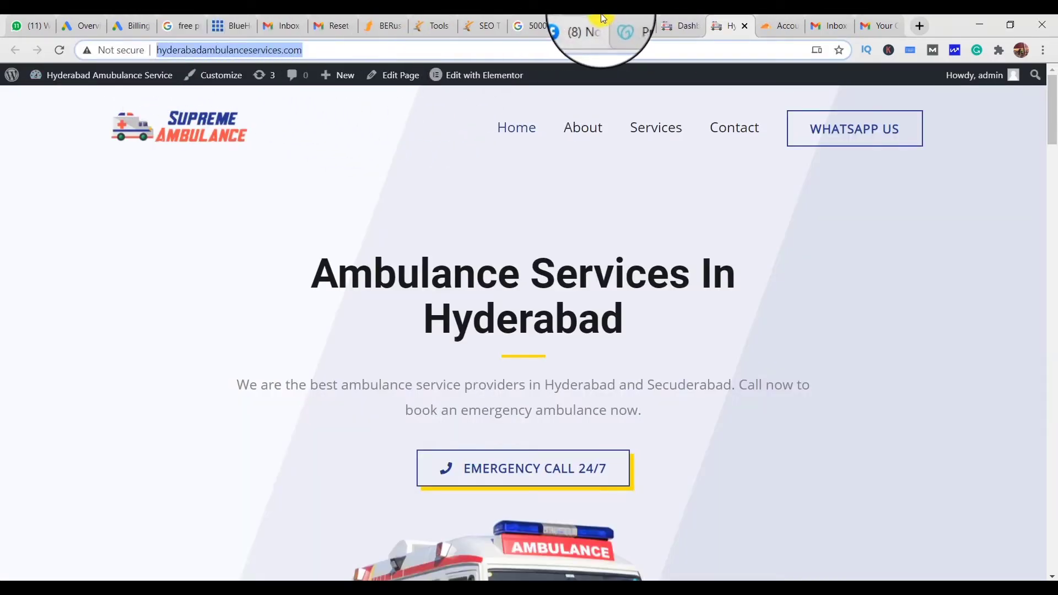
left_click(780, 26)
key("ctrl+v")
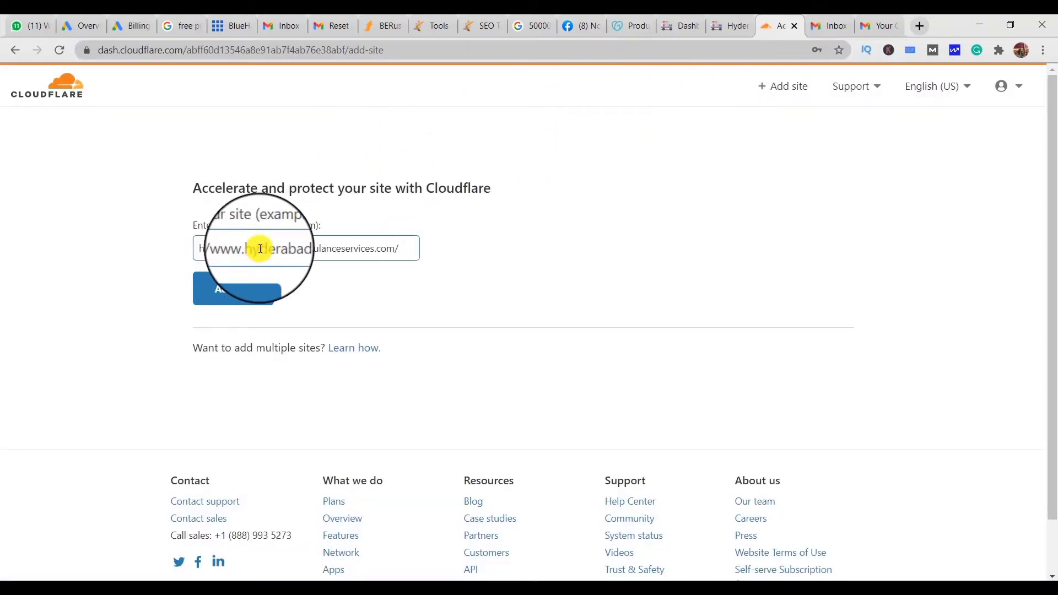
left_click_drag(249, 248, 163, 249)
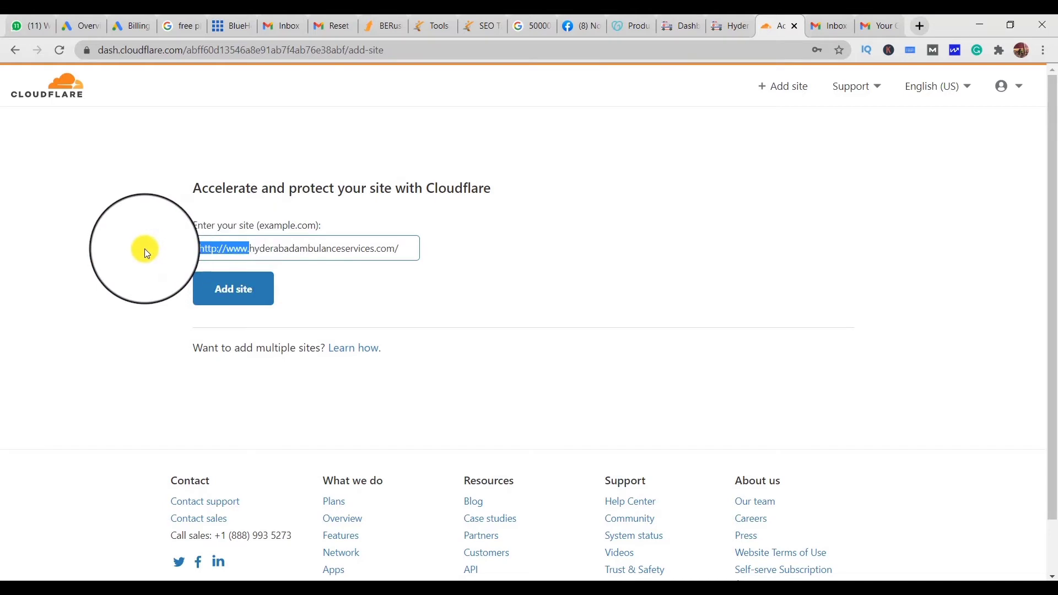
key("BackSpace")
key("BackSpace")
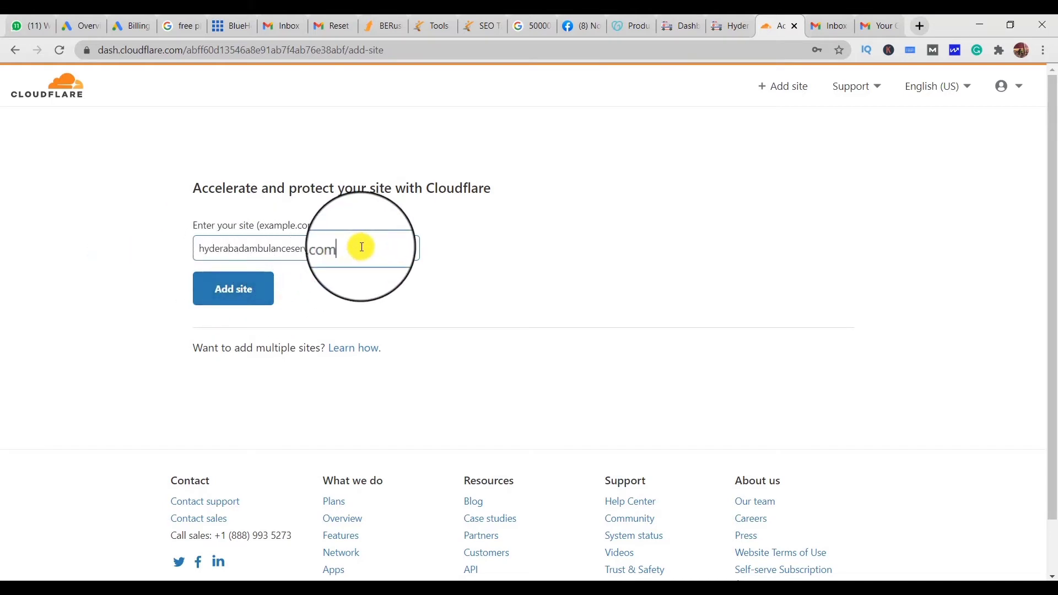
left_click(238, 296)
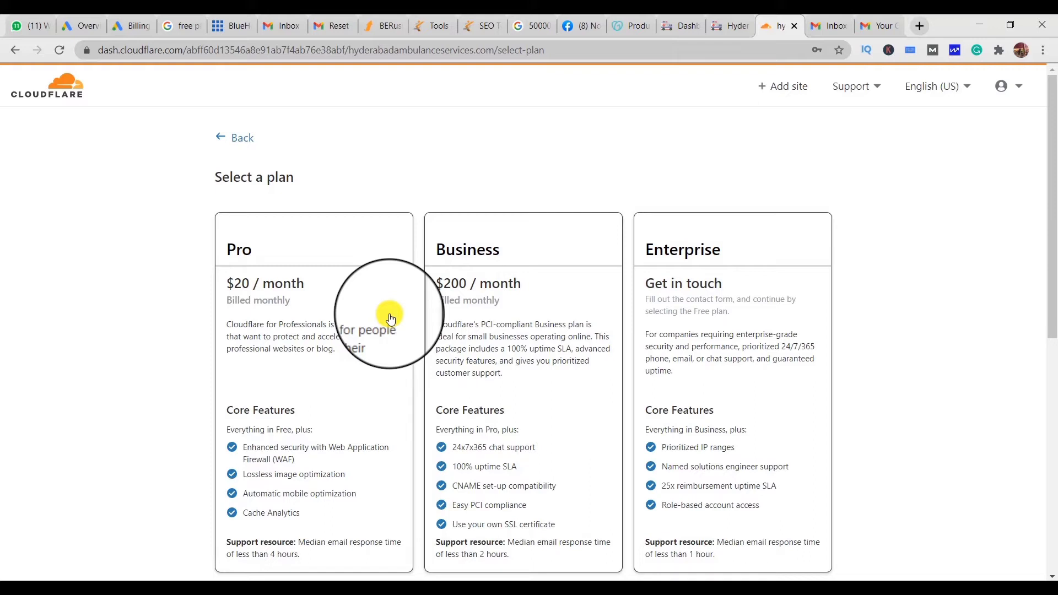
Pick the Free $0/month plan and continue to the DNS quick scan.
scroll(390, 319, "down", 1)
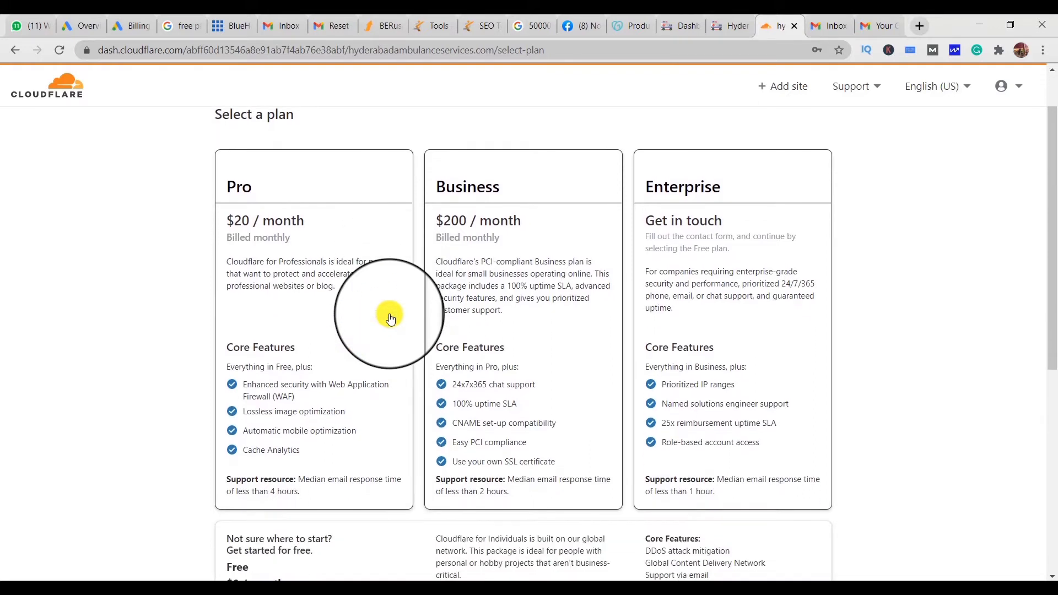
scroll(390, 318, "down", 3)
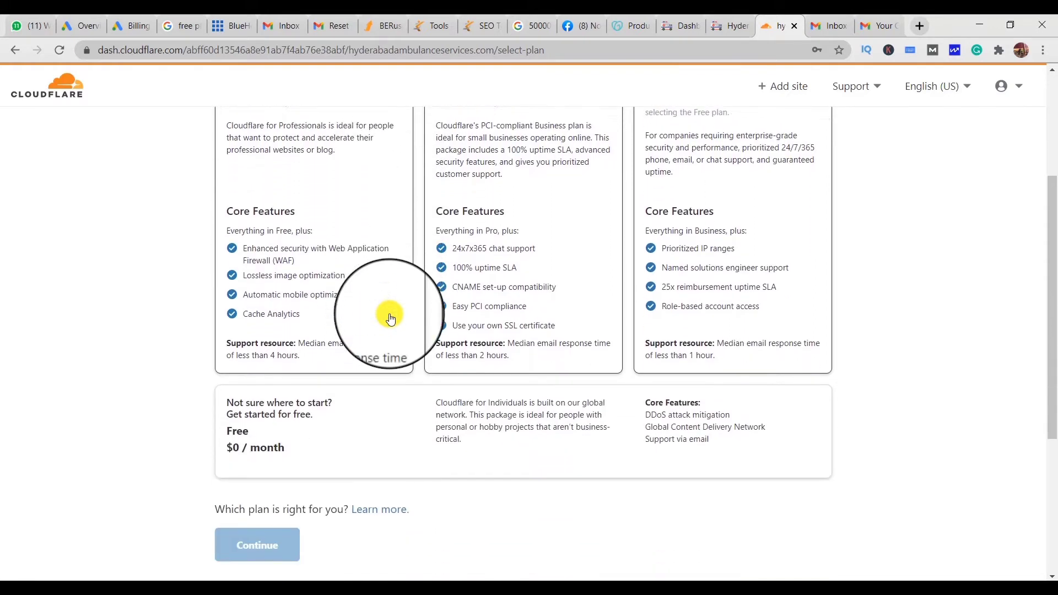
left_click(335, 366)
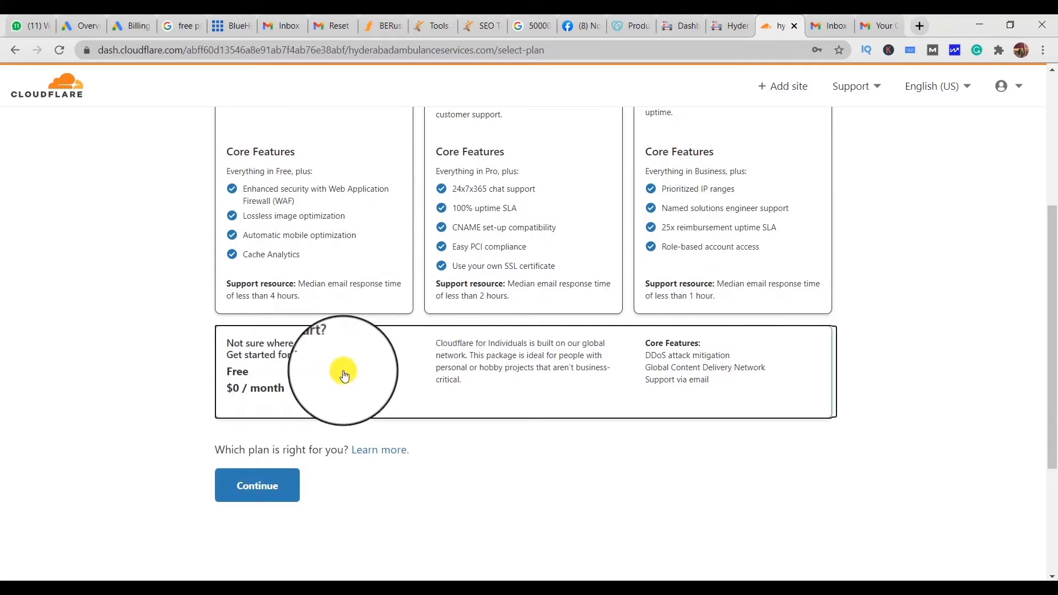
left_click(266, 495)
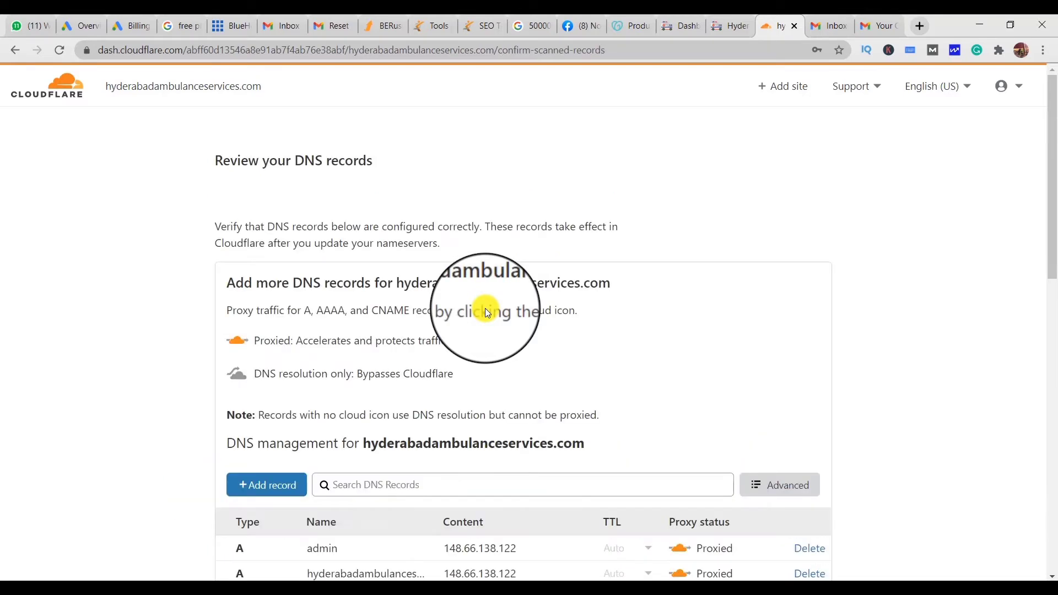
Confirm the imported A records and continue to the nameserver change instructions.
scroll(485, 309, "down", 2)
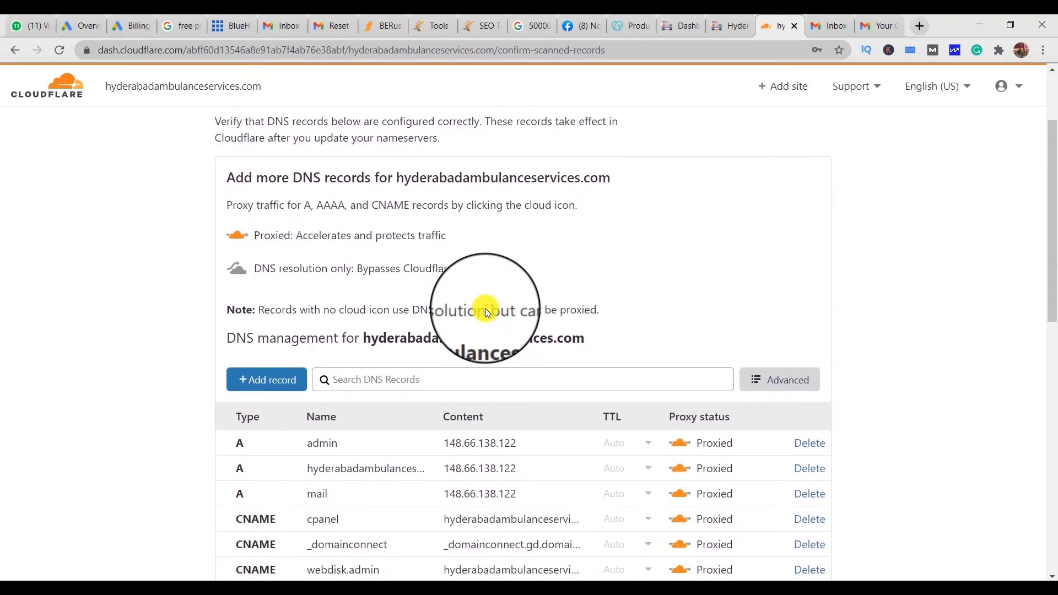
scroll(485, 309, "down", 12)
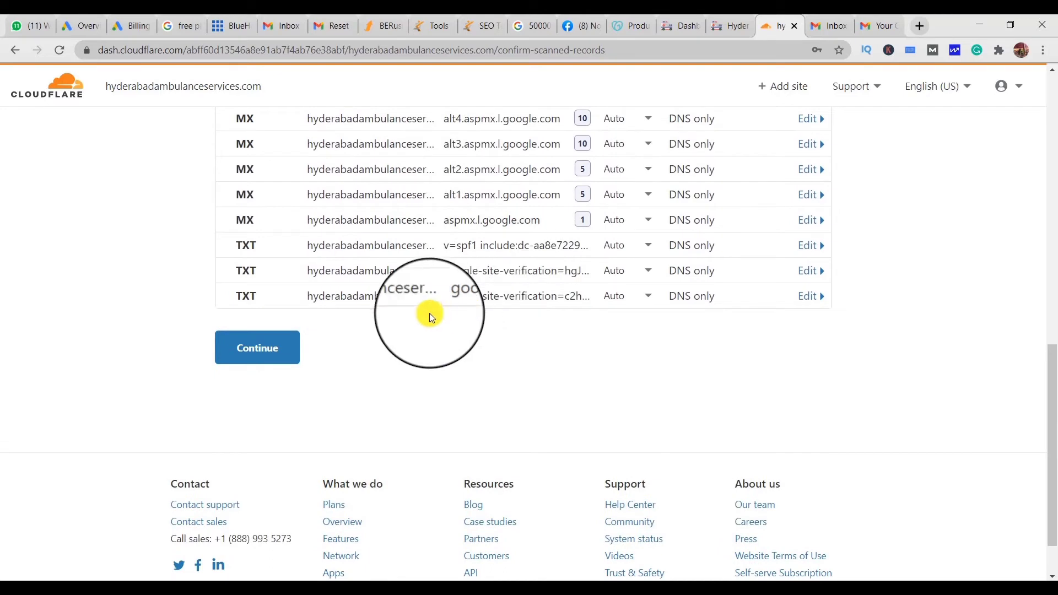
left_click(274, 353)
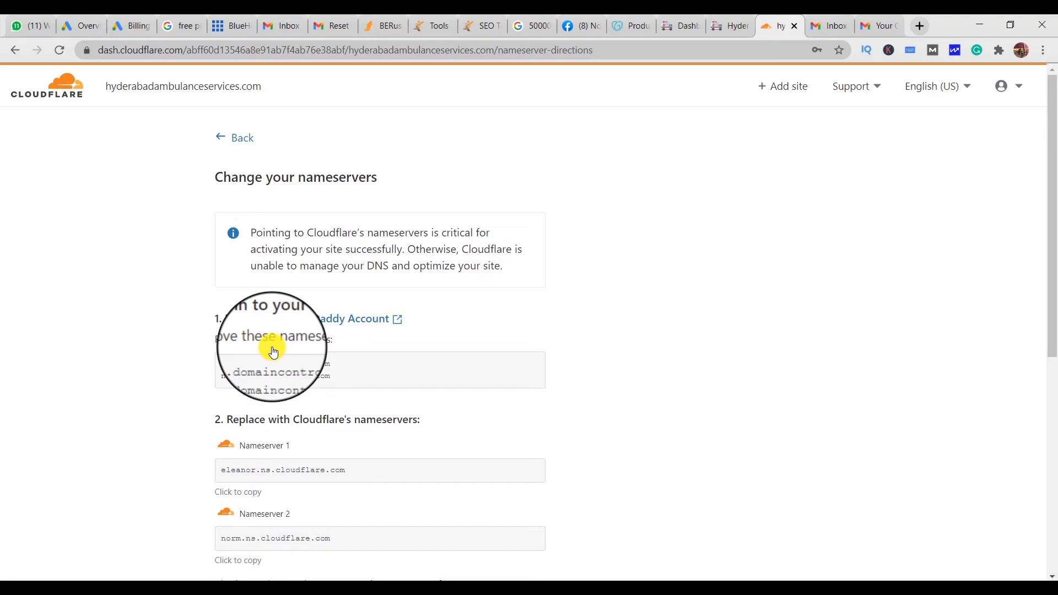
Note the eleanor and norm Cloudflare nameservers, then bring up GoDaddy's My Products page.
scroll(274, 353, "down", 2)
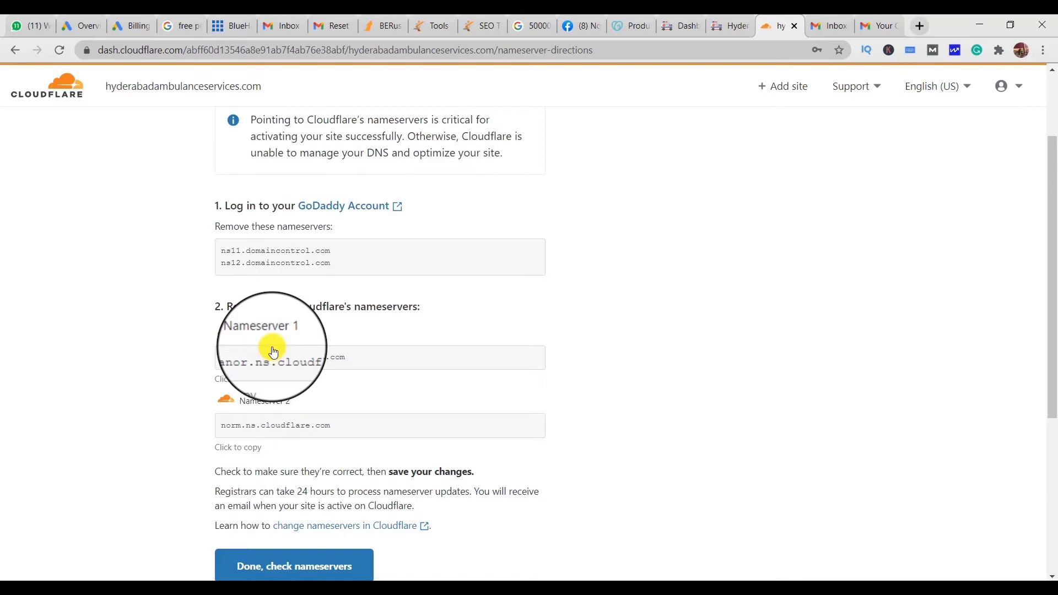
left_click(626, 18)
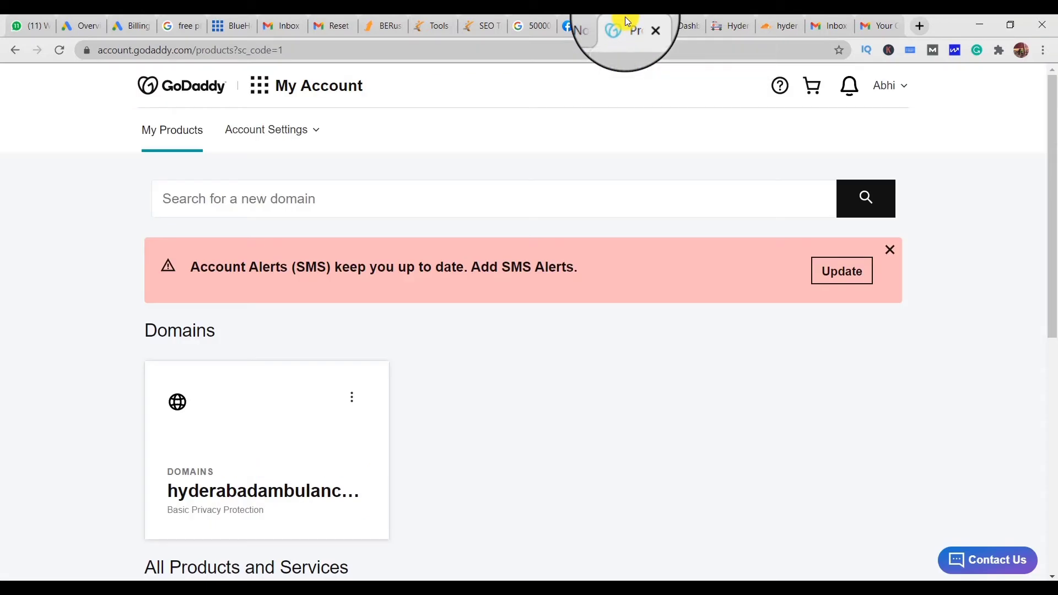
Open DNS management for hyderabadambulanceservices.com in GoDaddy.
scroll(553, 400, "down", 2)
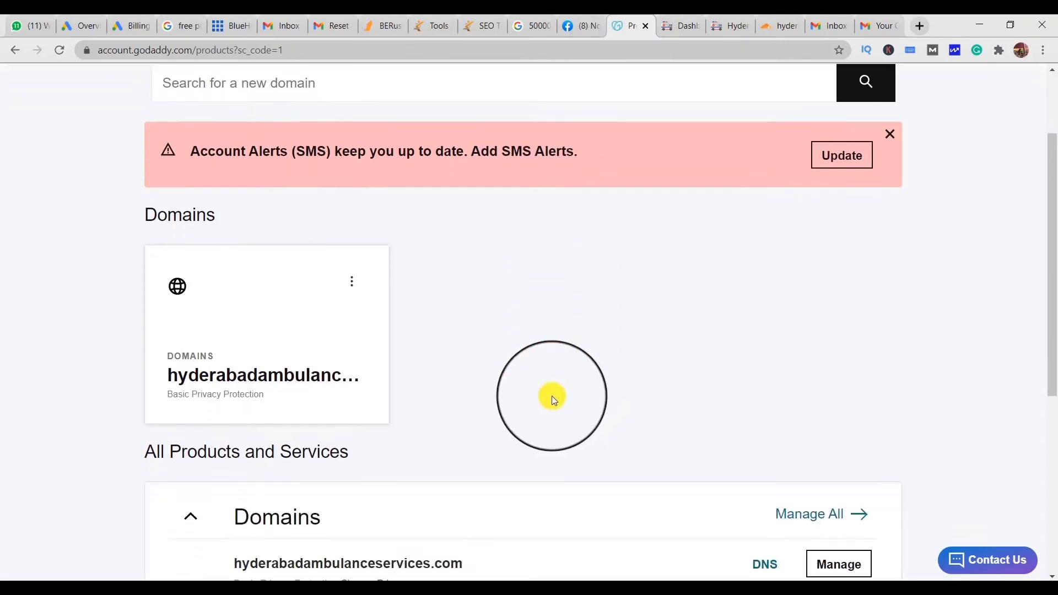
left_click(222, 377)
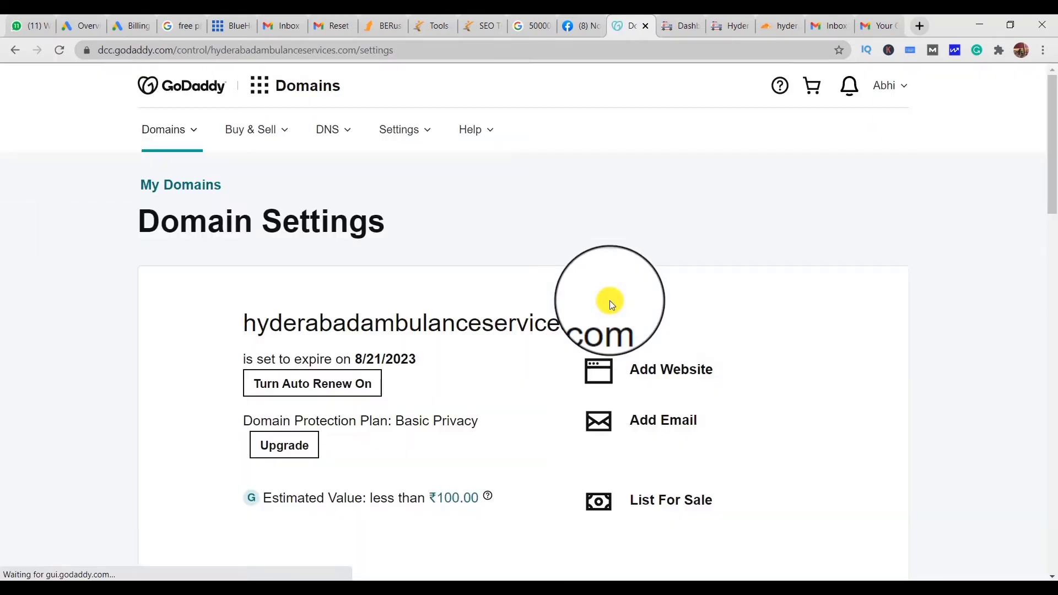
scroll(610, 300, "down", 5)
scroll(609, 300, "down", 12)
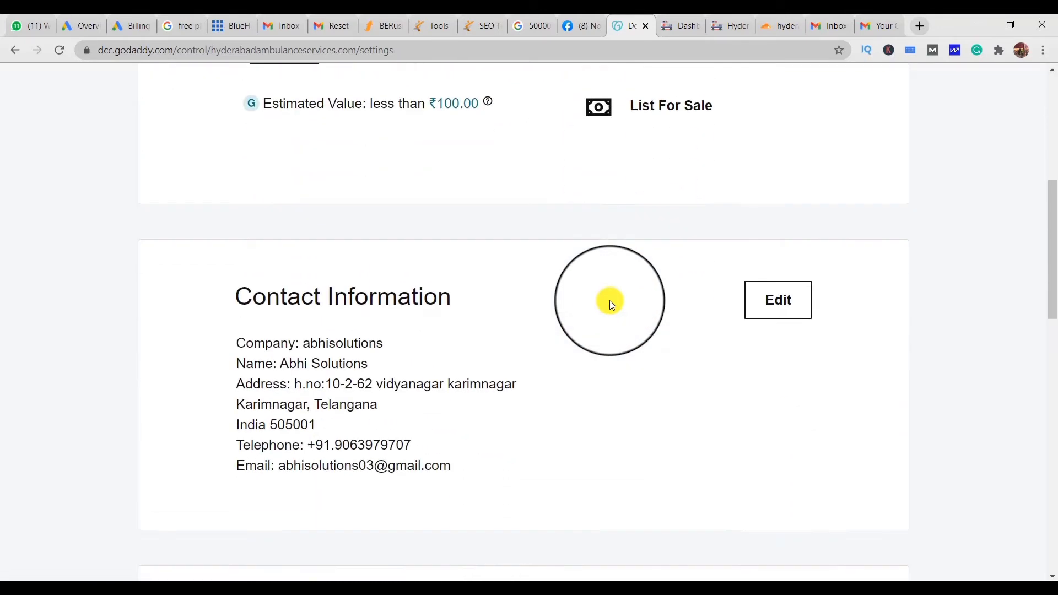
scroll(610, 300, "down", 2)
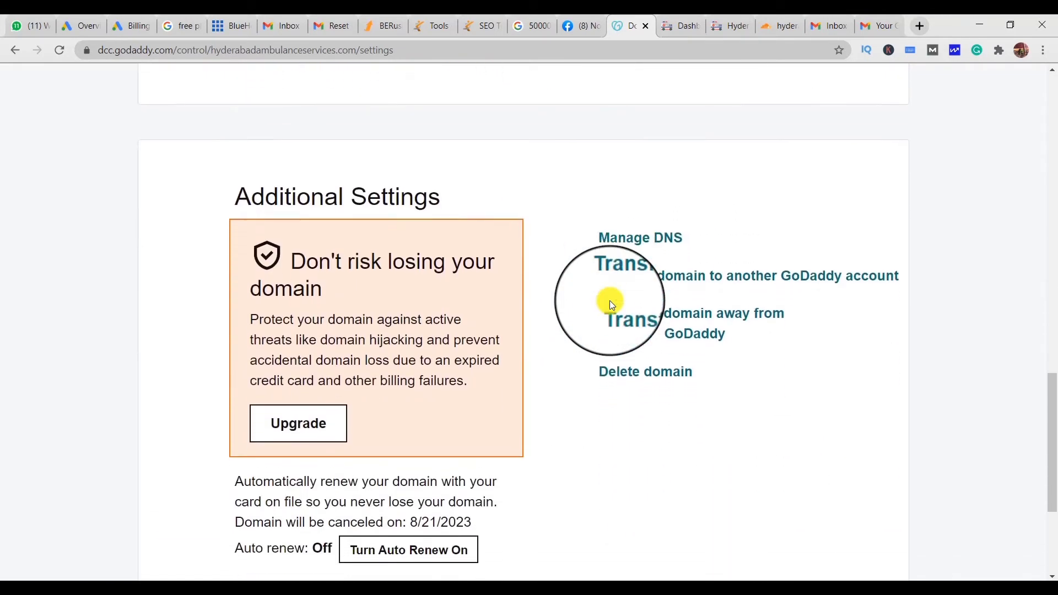
left_click(650, 239)
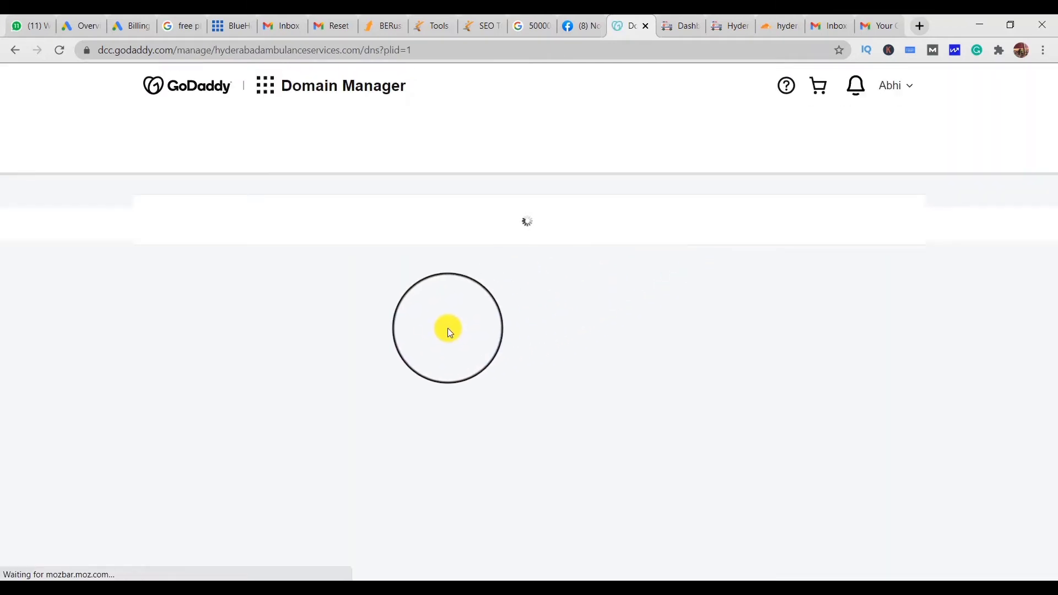
Change the domain's nameservers, choosing 'Enter my own nameservers (advanced)'.
scroll(448, 329, "down", 5)
scroll(448, 329, "down", 12)
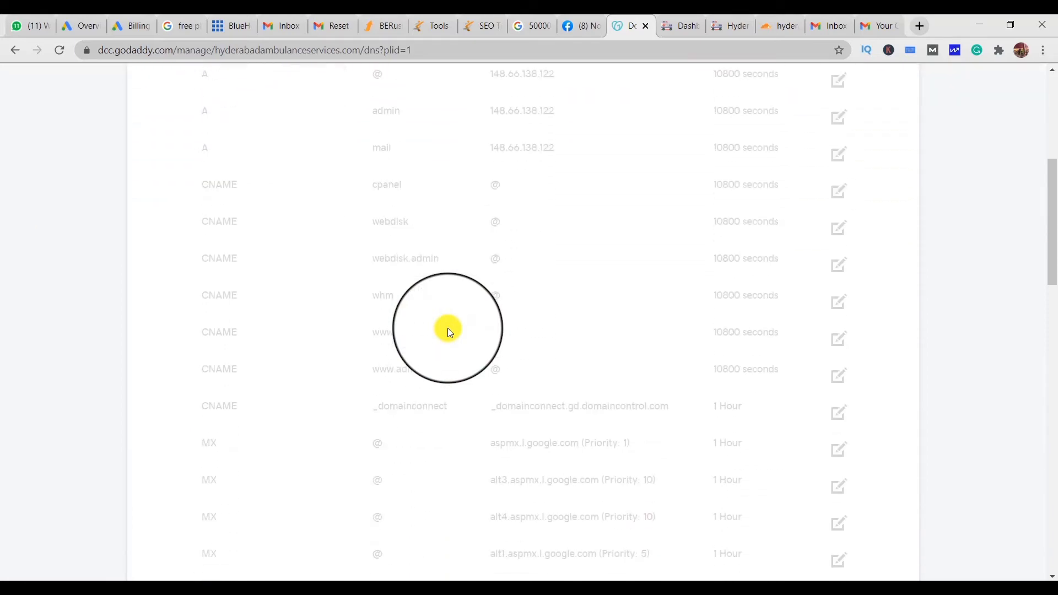
scroll(448, 329, "down", 2)
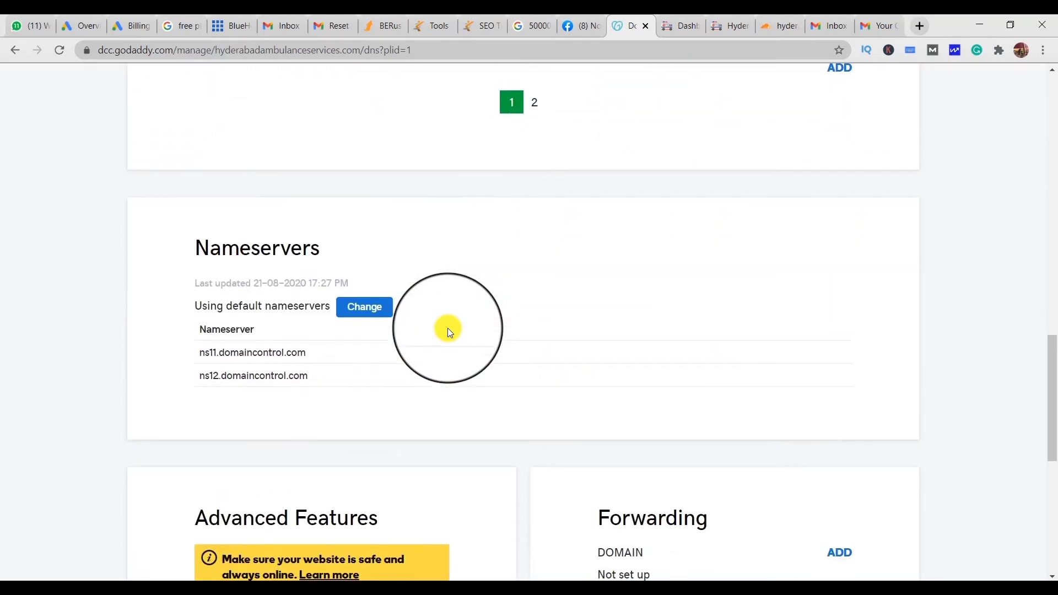
left_click(358, 309)
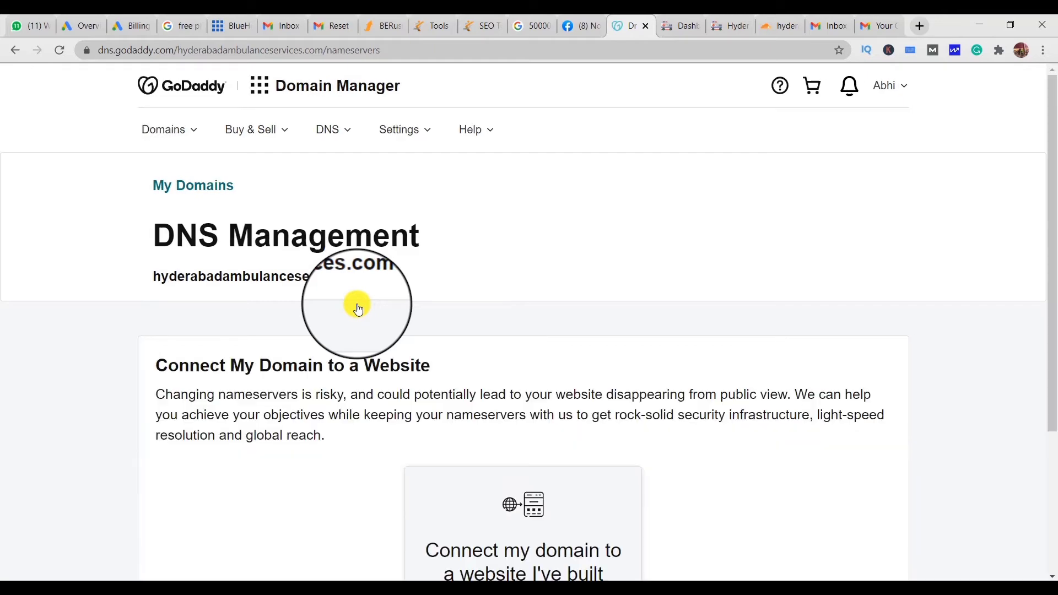
scroll(358, 308, "down", 4)
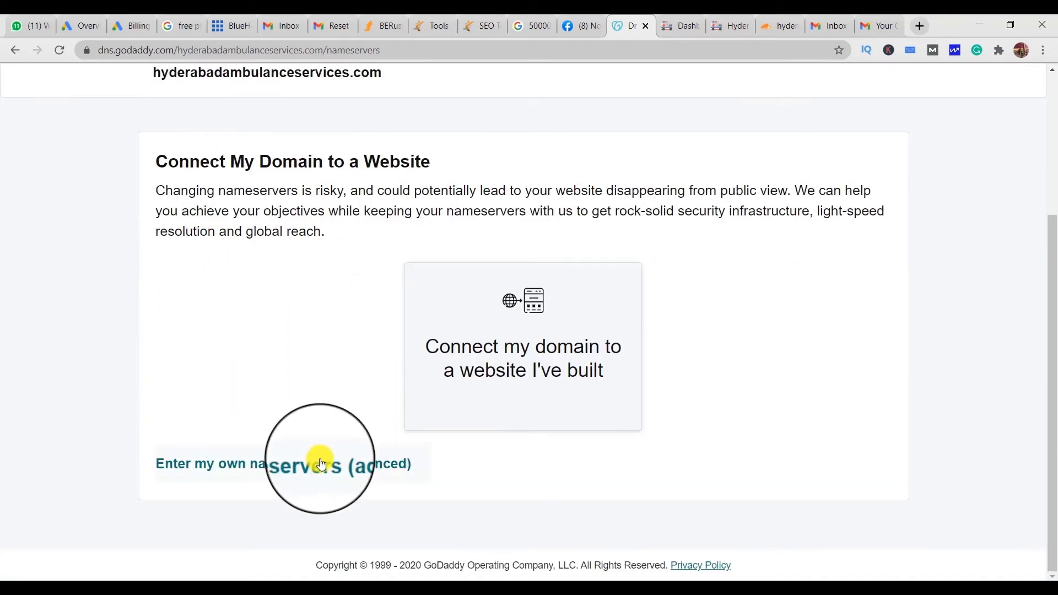
left_click(307, 473)
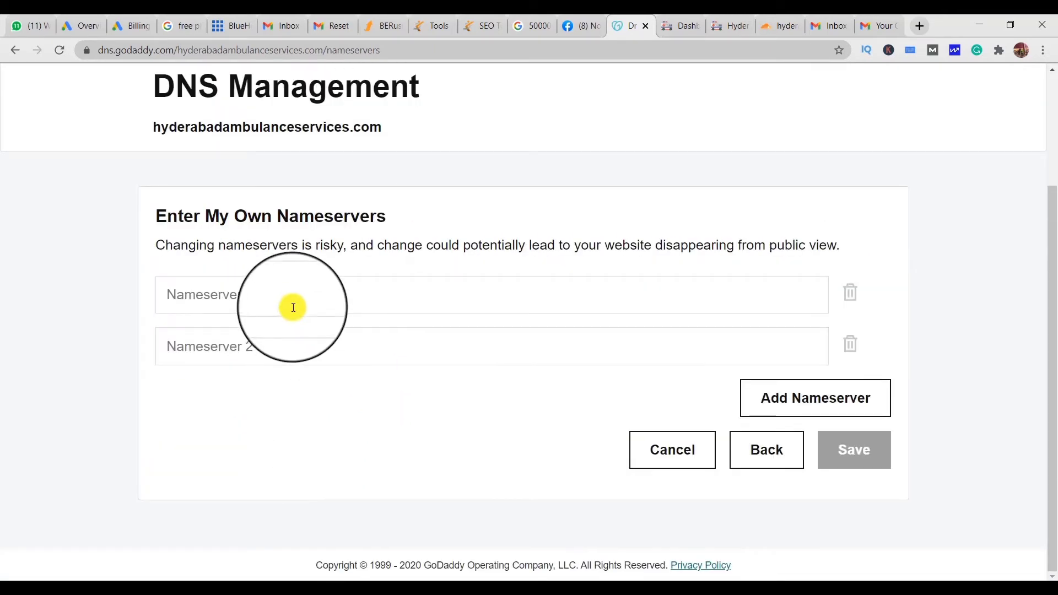
Copy eleanor.ns.cloudflare.com from Cloudflare into GoDaddy's Nameserver 1 field.
left_click(289, 305)
left_click(286, 353)
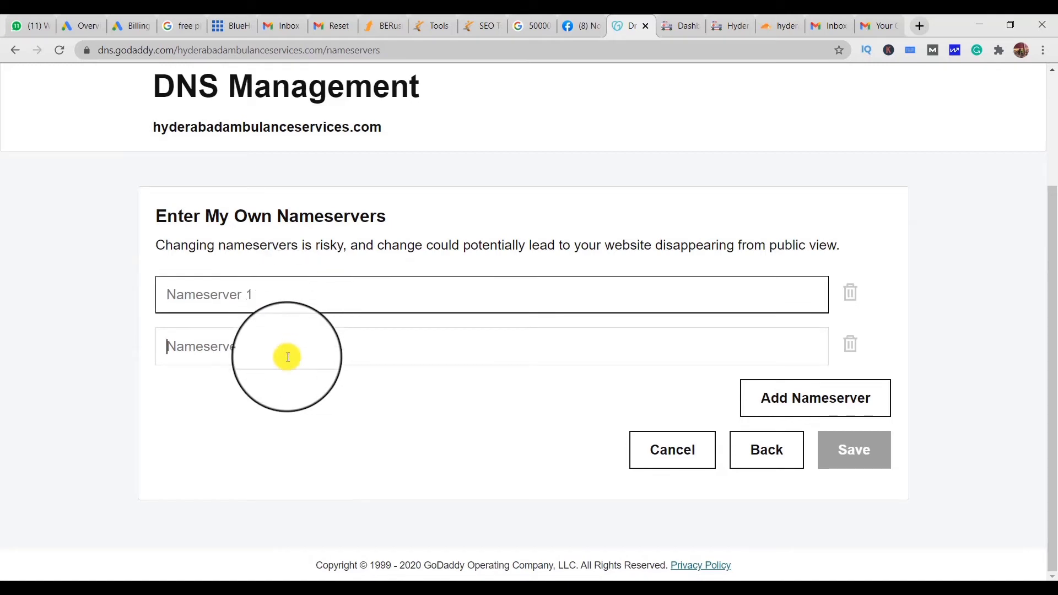
left_click(778, 22)
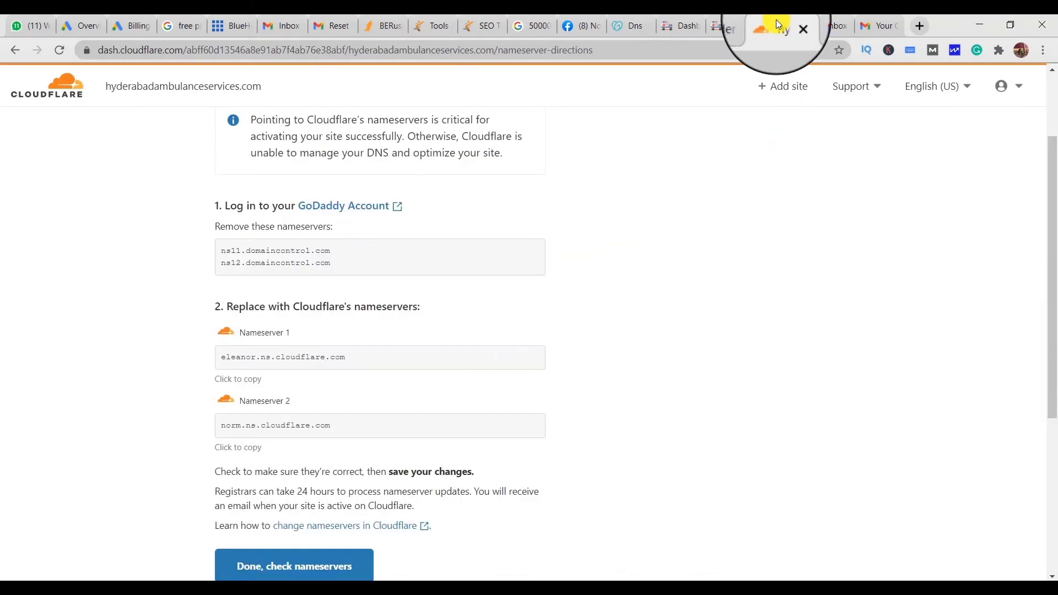
left_click_drag(366, 360, 218, 365)
key("ctrl+c")
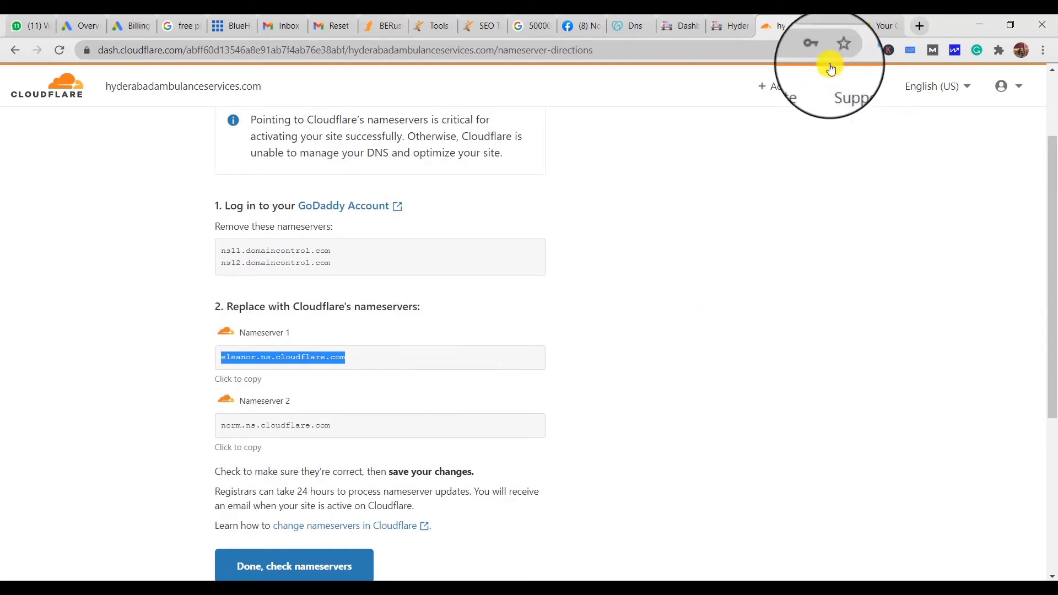
left_click(623, 24)
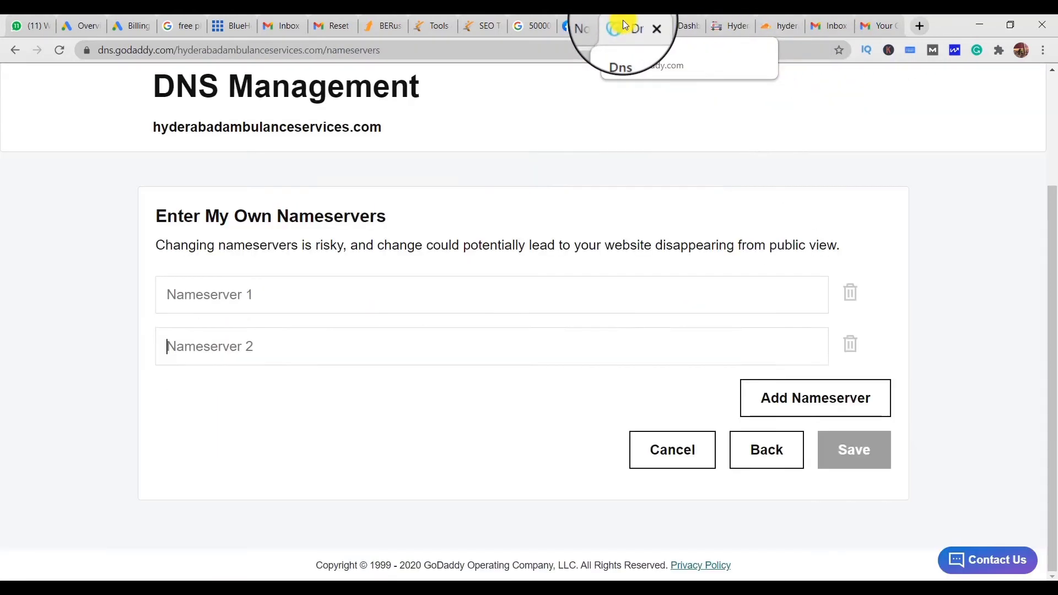
left_click(383, 286)
key("ctrl+v")
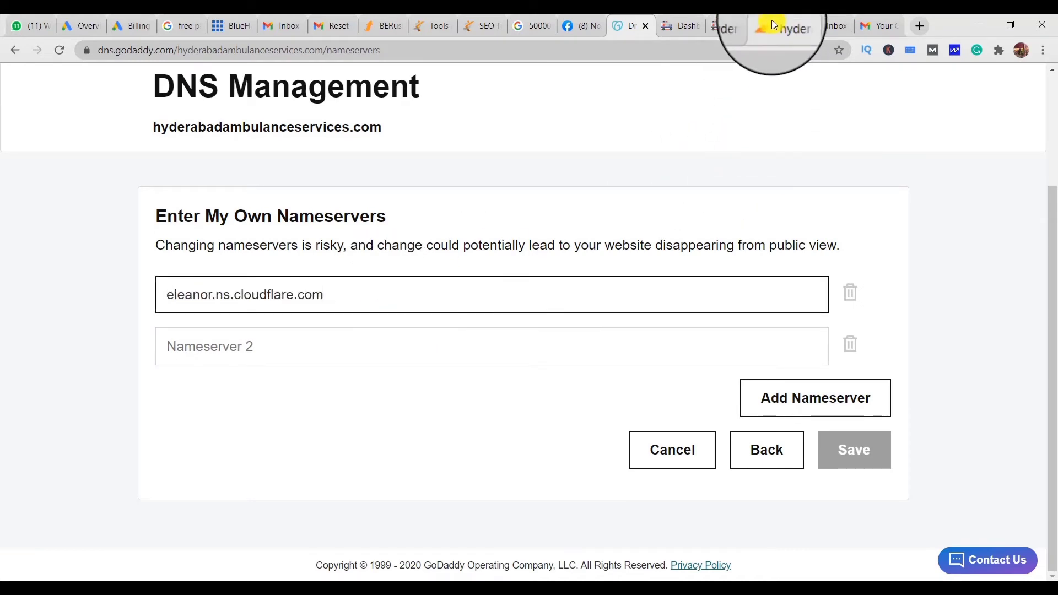
Put norm.ns.cloudflare.com in Nameserver 2, then save and confirm the update with consent.
left_click(780, 26)
left_click(342, 425)
key("ctrl+c")
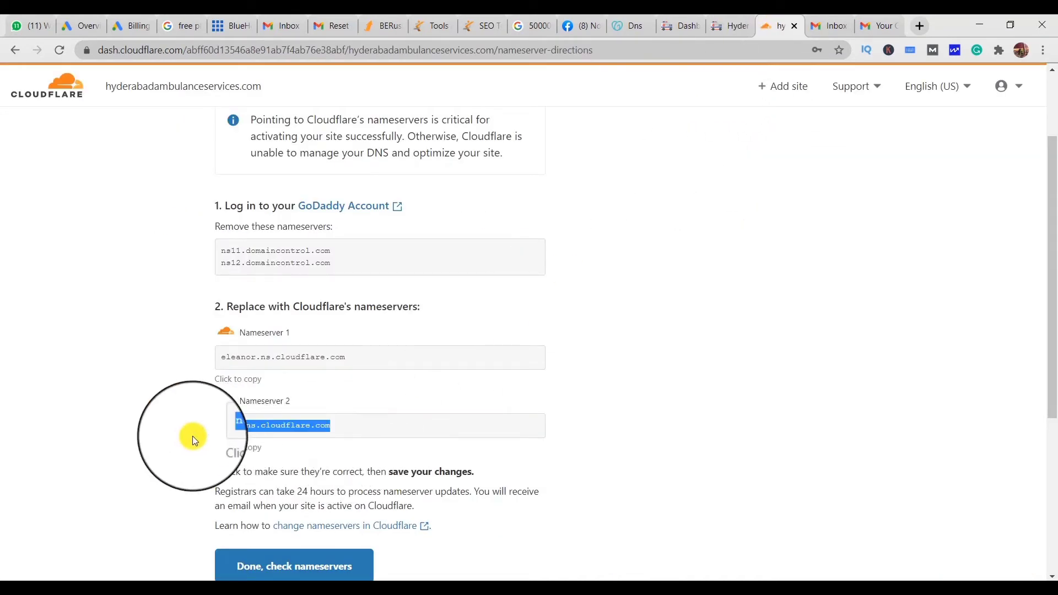
left_click(631, 26)
key("ctrl+v")
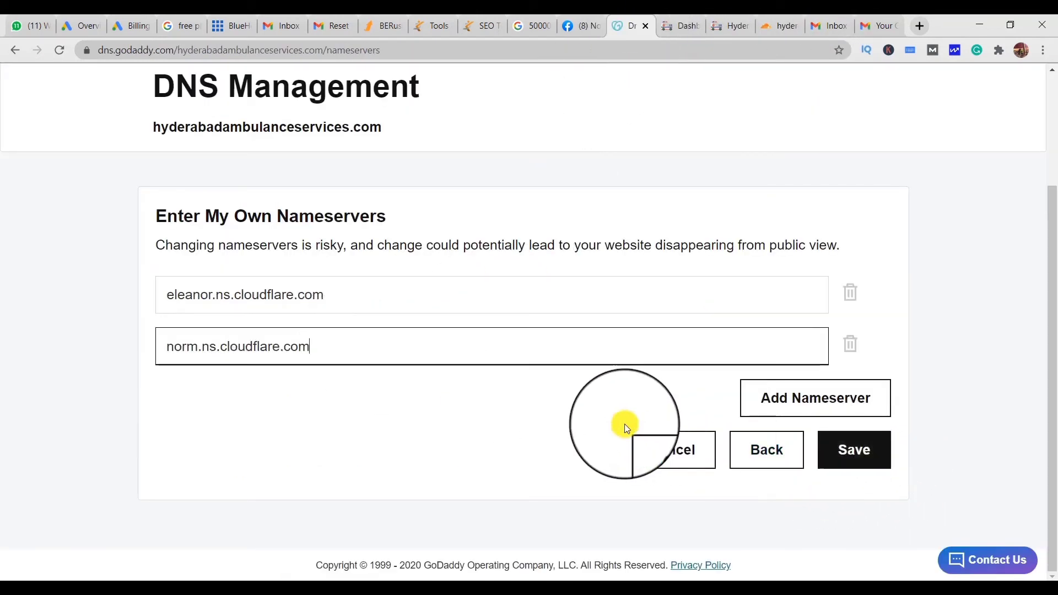
left_click(862, 454)
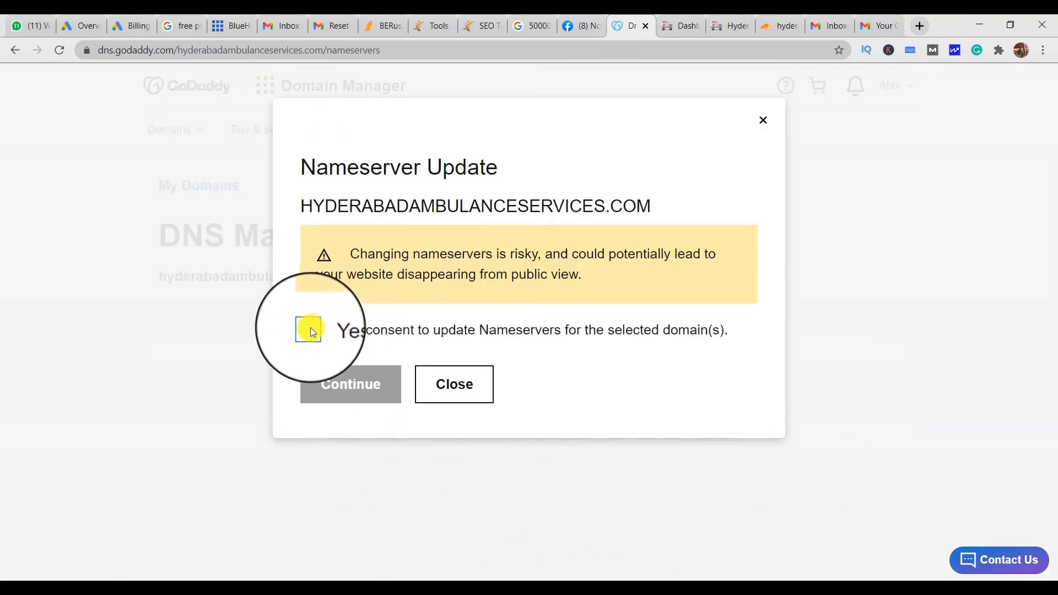
left_click(313, 332)
left_click(373, 395)
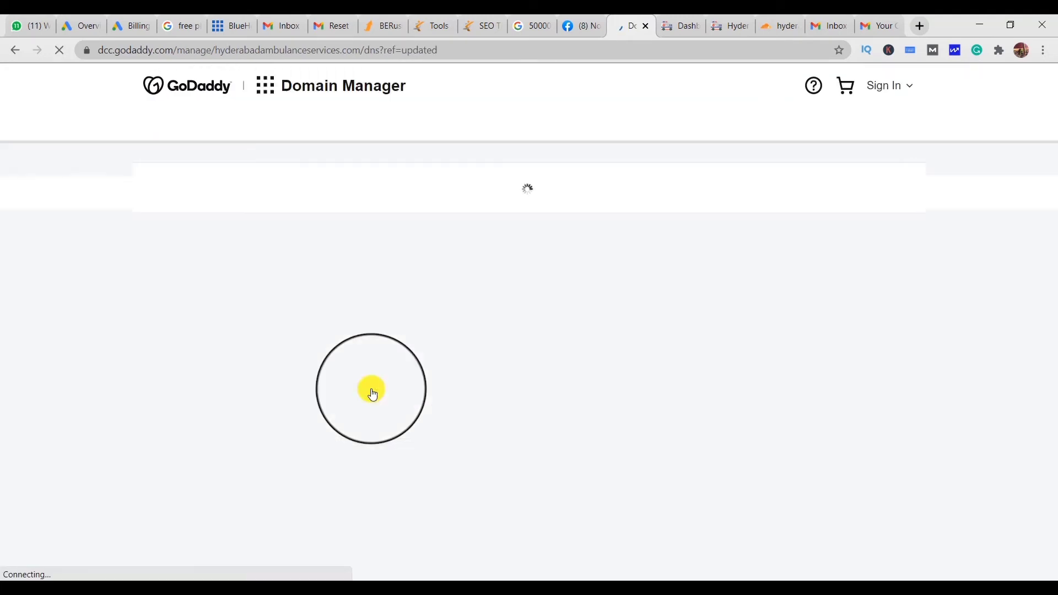
Confirm the nameservers are changed with 'Done, check nameservers' and start the Quick Start Guide.
left_click(773, 17)
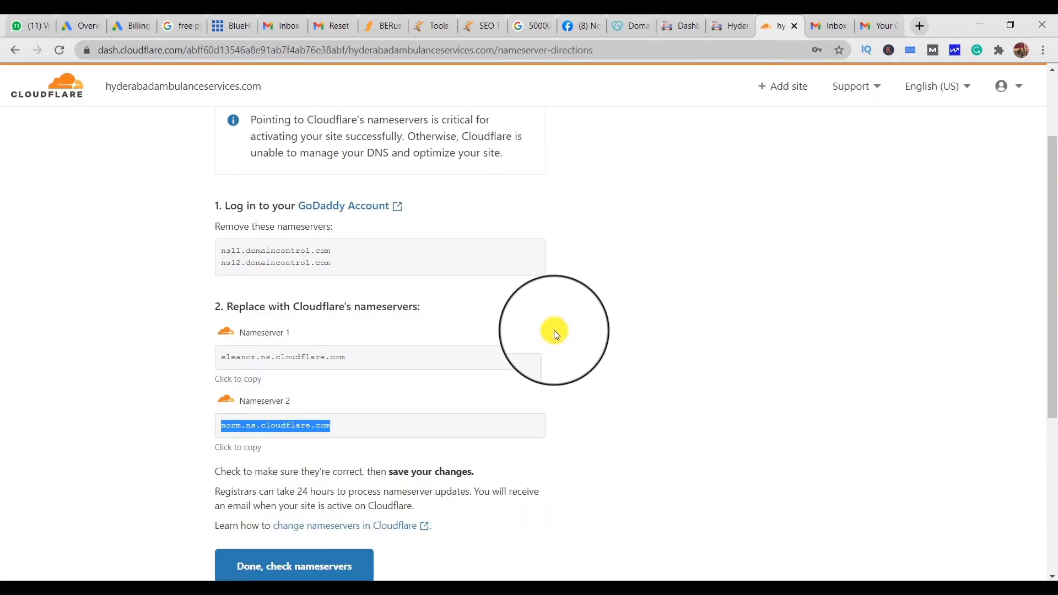
scroll(554, 330, "down", 3)
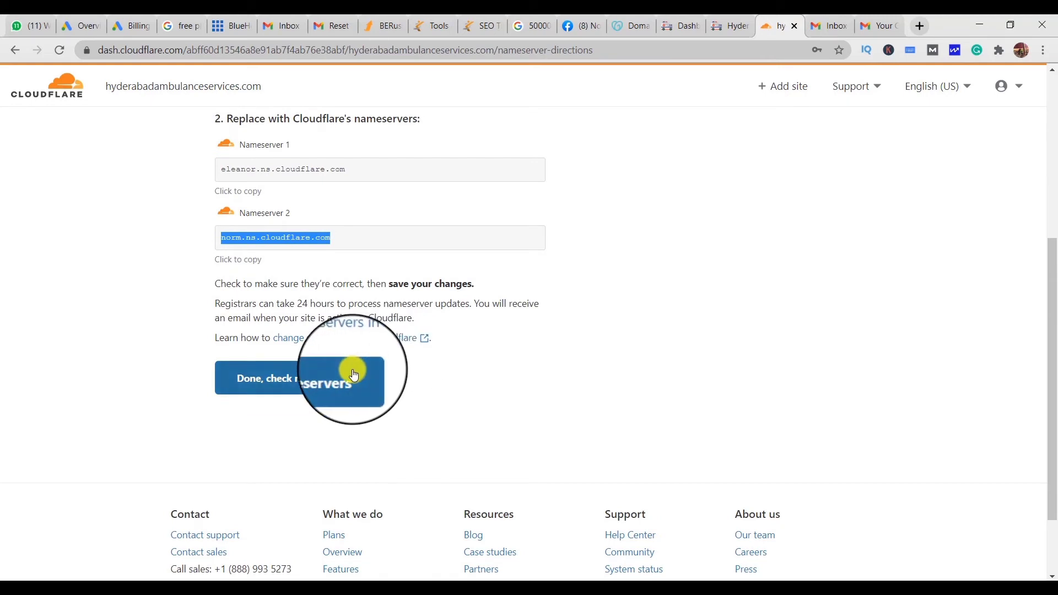
left_click(318, 386)
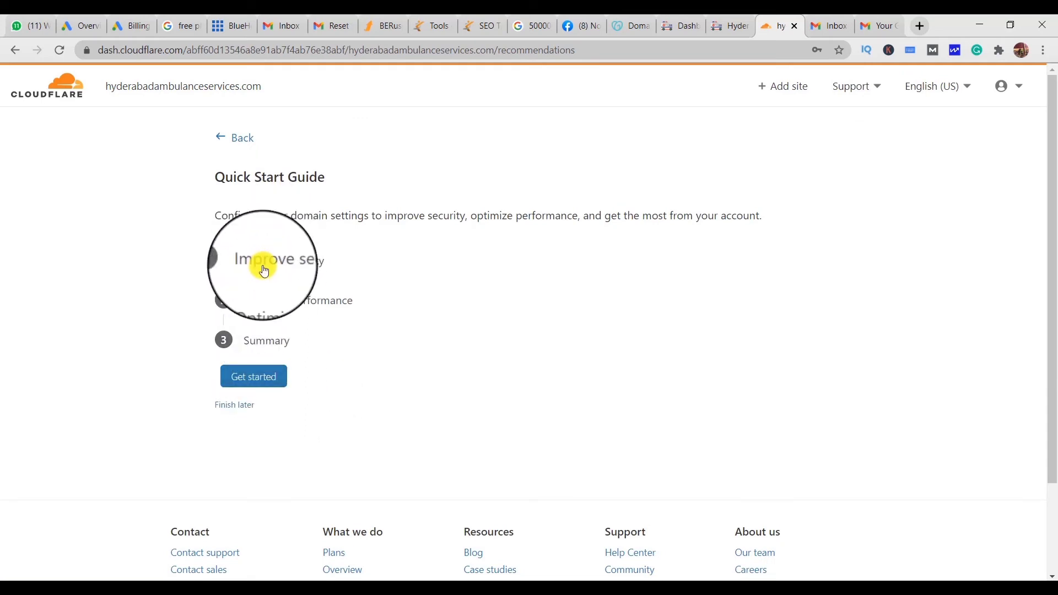
left_click(264, 379)
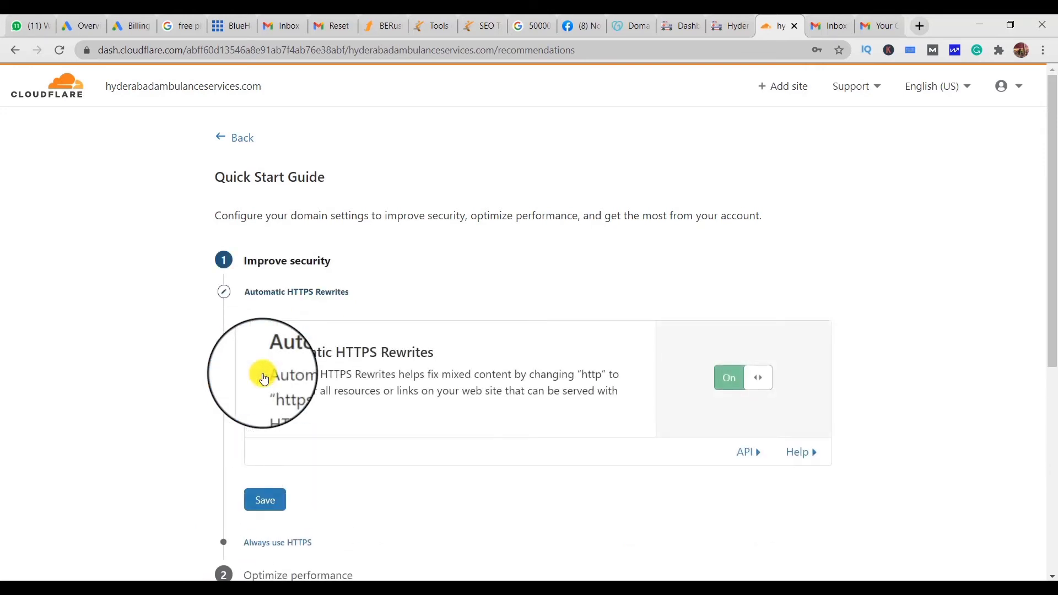
Save Automatic HTTPS Rewrites on and turn Always Use HTTPS on.
scroll(264, 379, "down", 2)
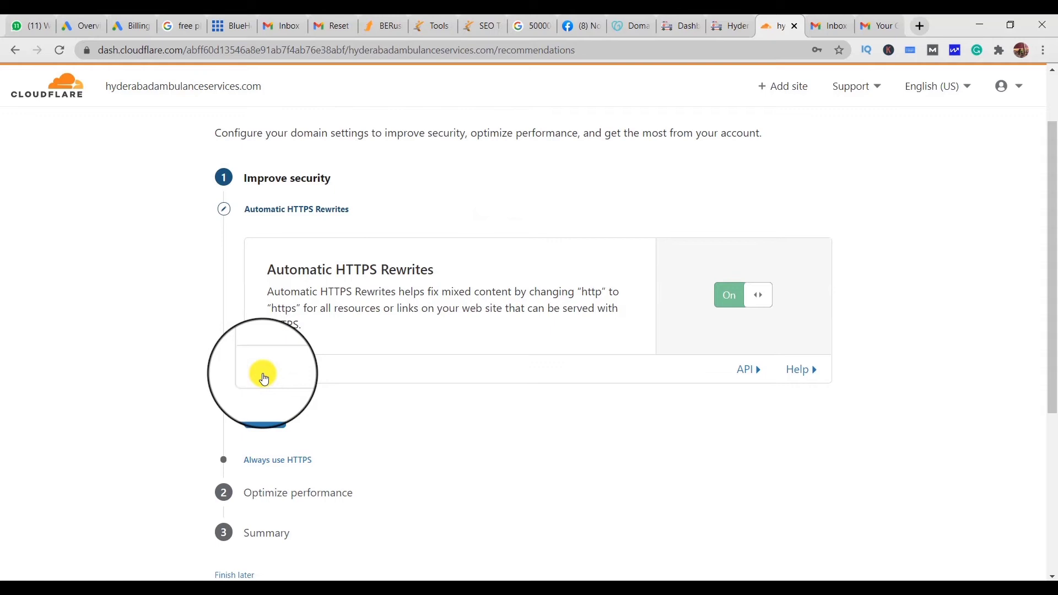
left_click(270, 419)
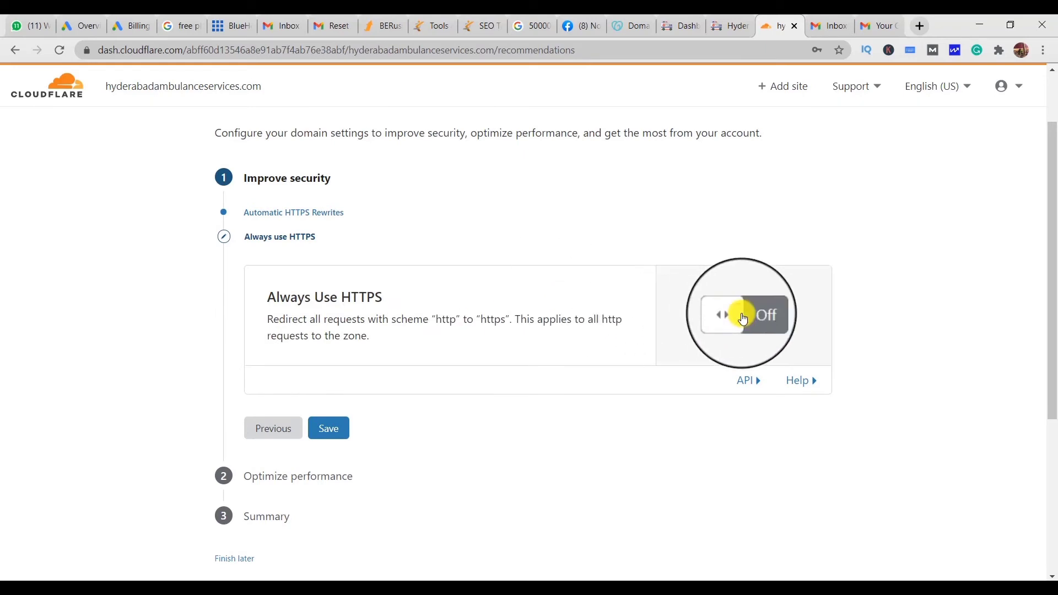
left_click(761, 322)
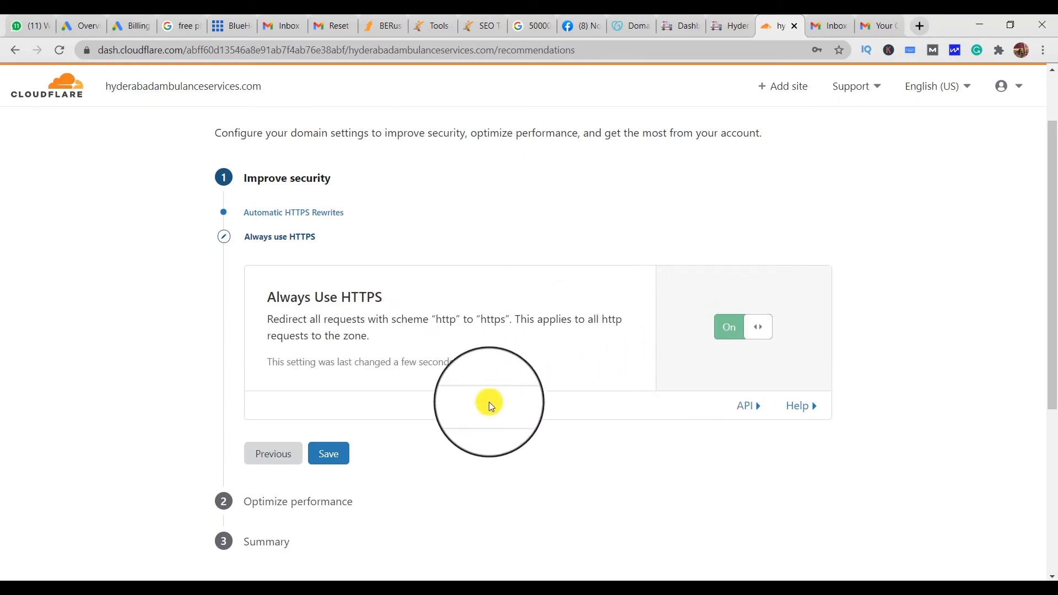
left_click(330, 459)
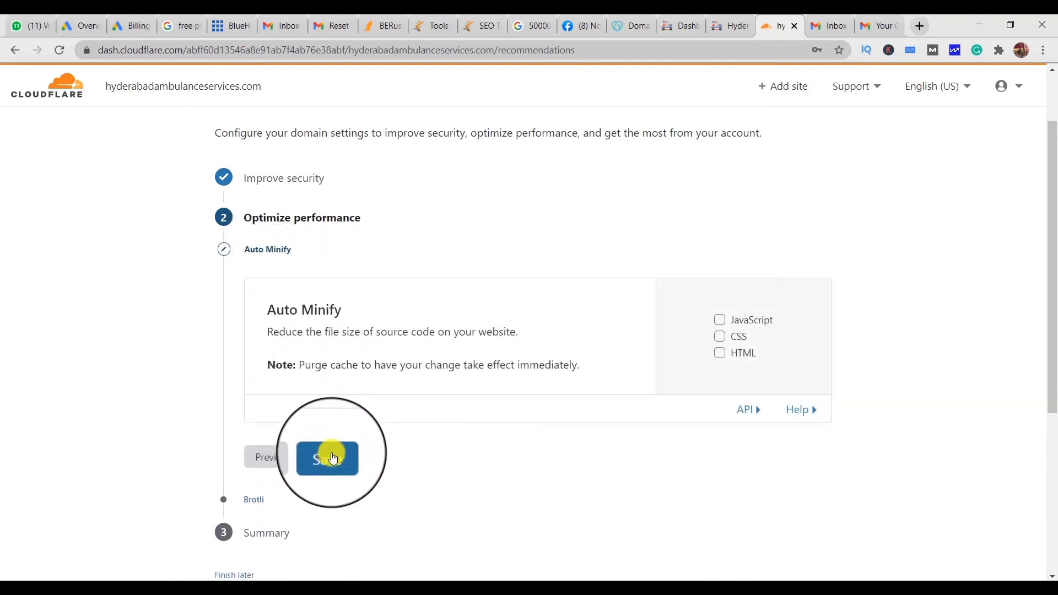
Auto-minify JavaScript, CSS and HTML, save Brotli on, and finish the guide's Summary.
left_click(720, 319)
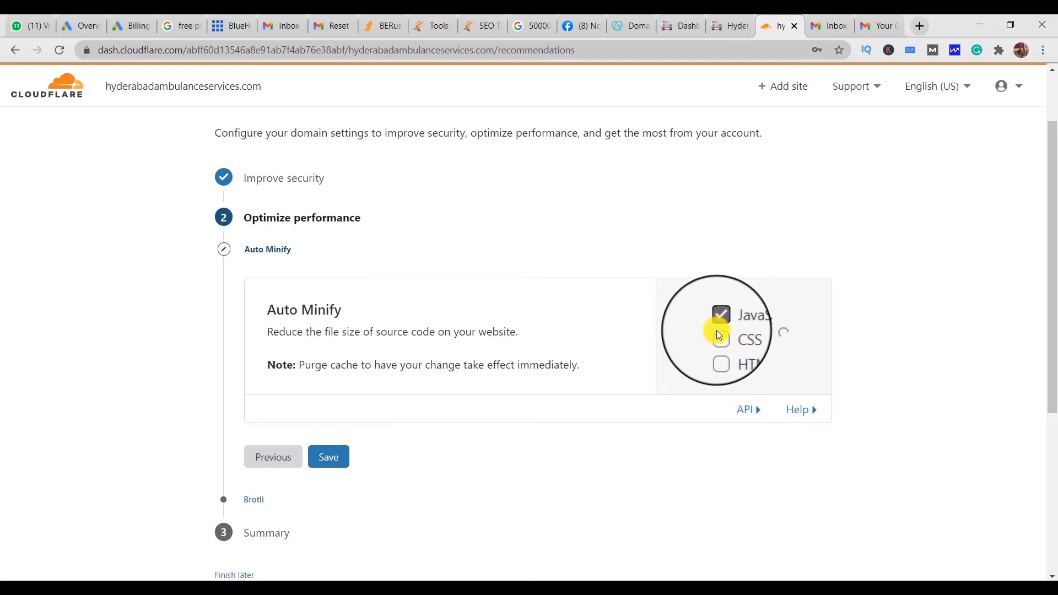
left_click(722, 368)
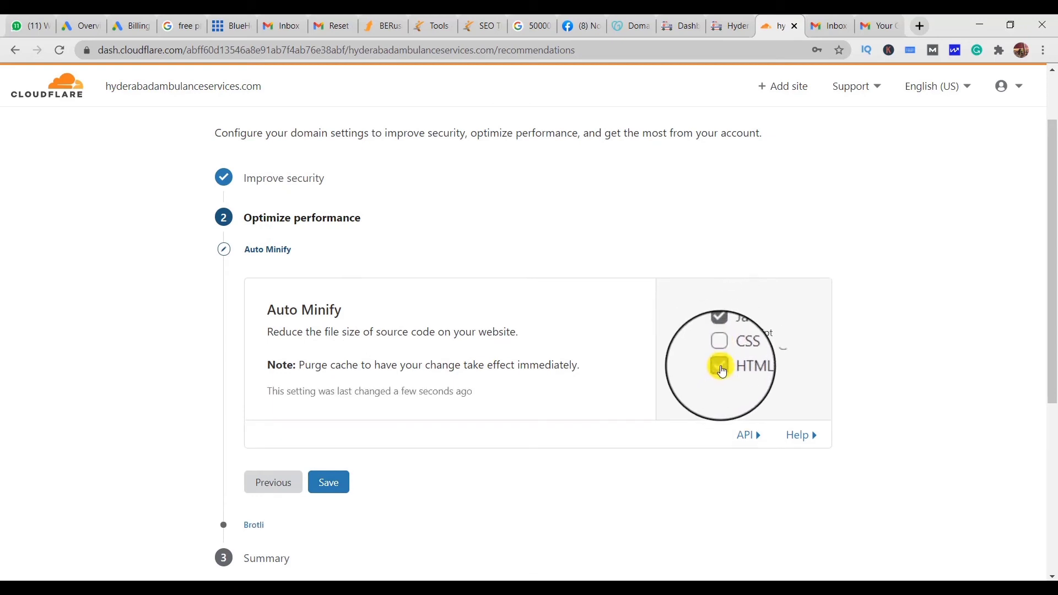
left_click(721, 356)
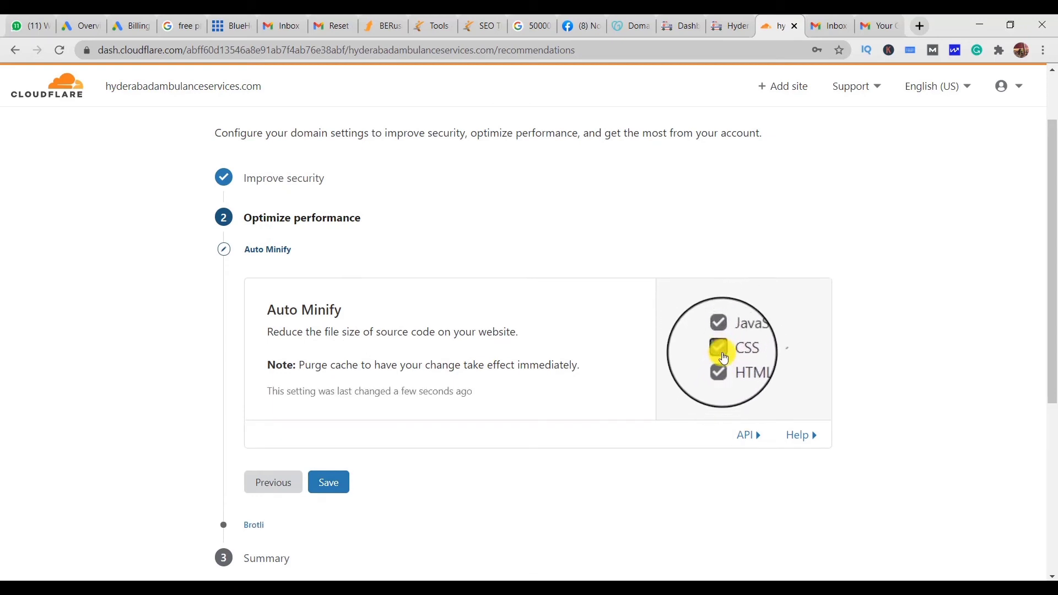
left_click(329, 484)
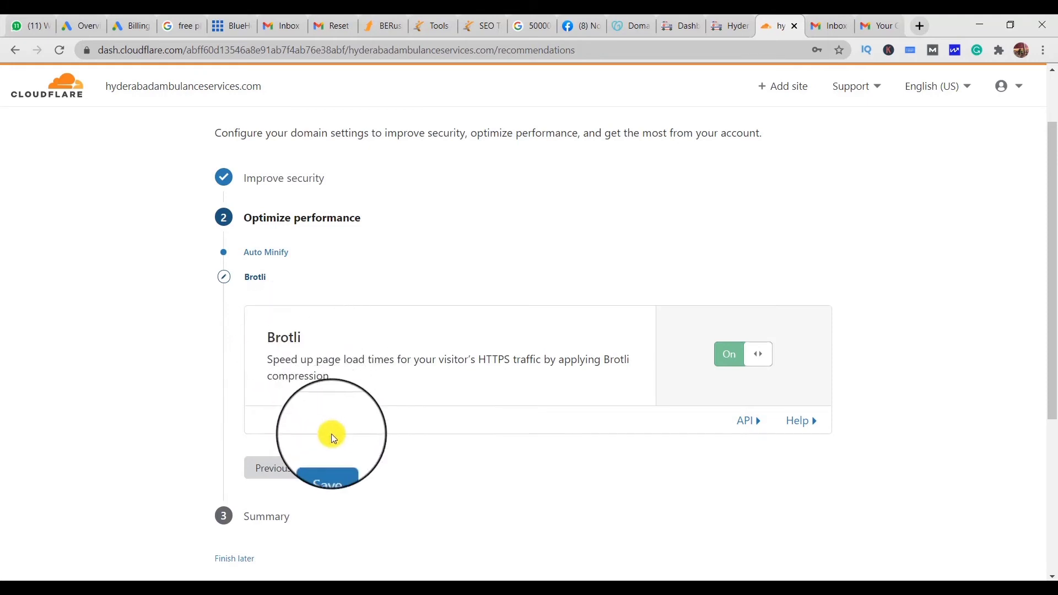
left_click(330, 467)
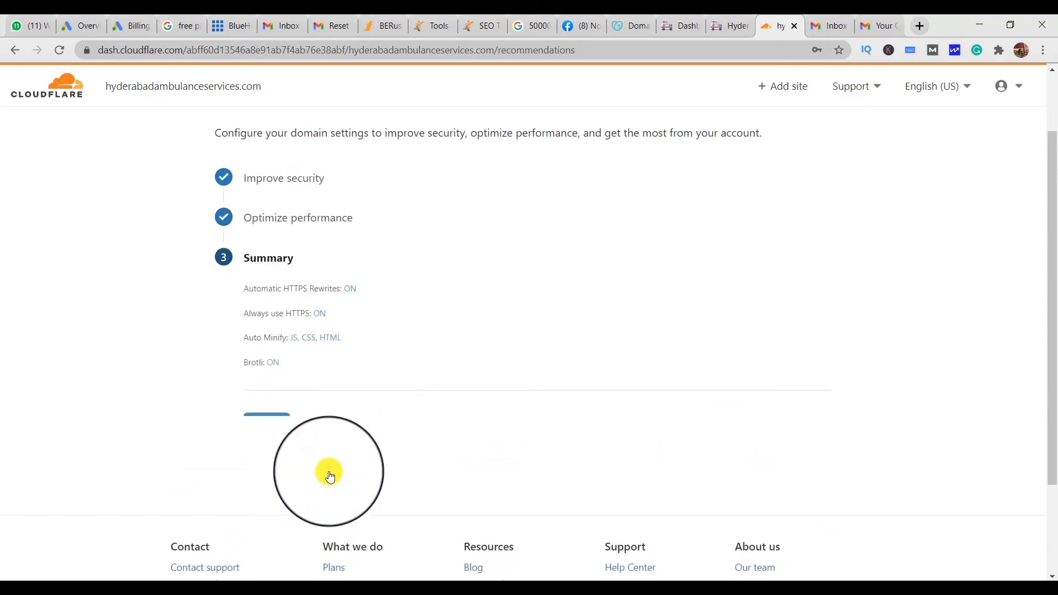
left_click(264, 430)
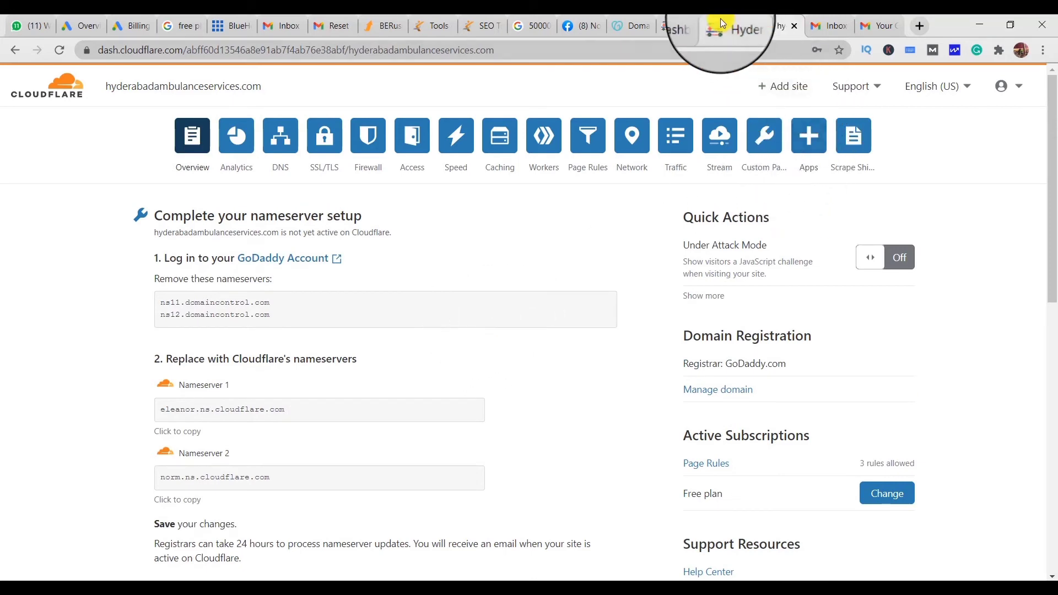
From Plugins > Add New, search 'fl', then install and activate Flexible SSL for CloudFlare.
left_click(679, 25)
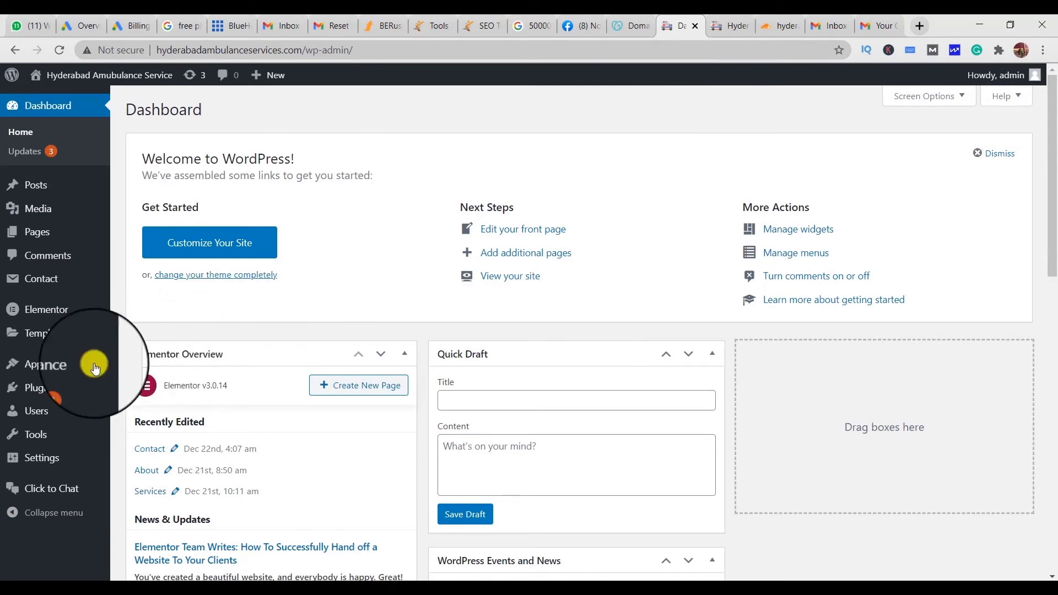
mouse_move(47, 395)
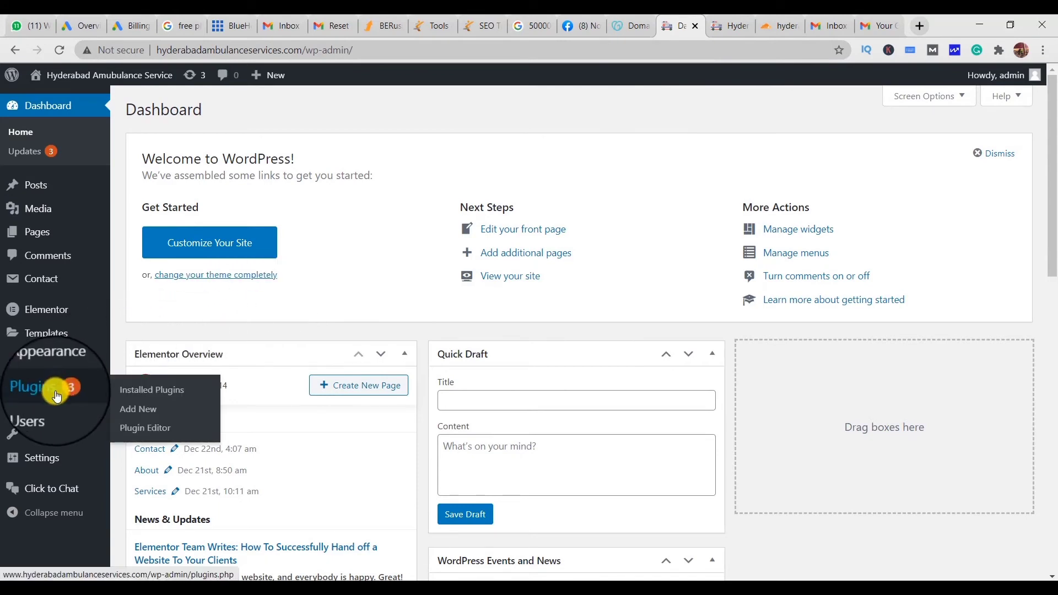
left_click(57, 396)
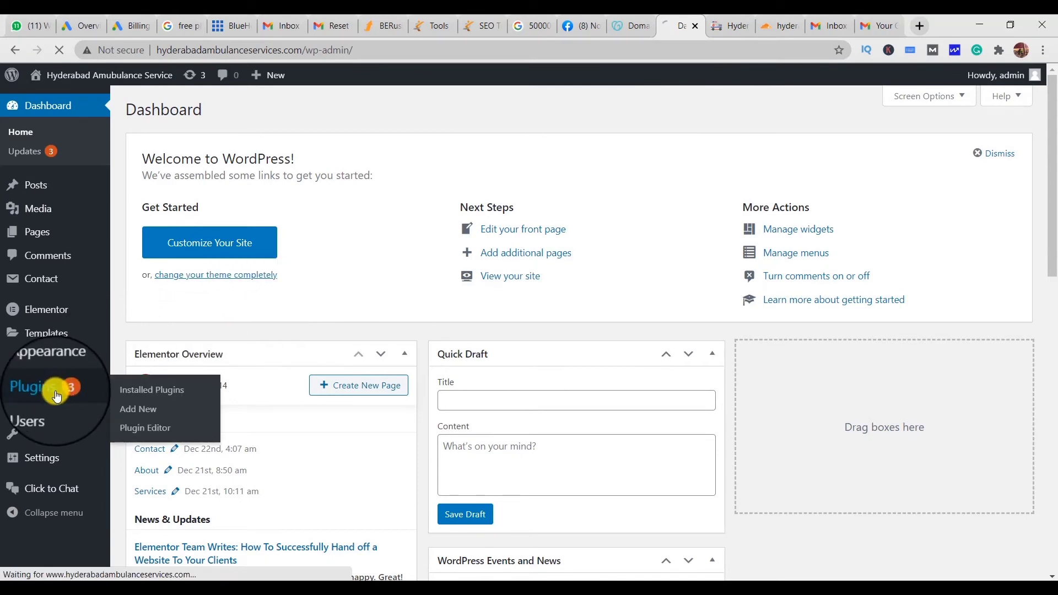
left_click(149, 414)
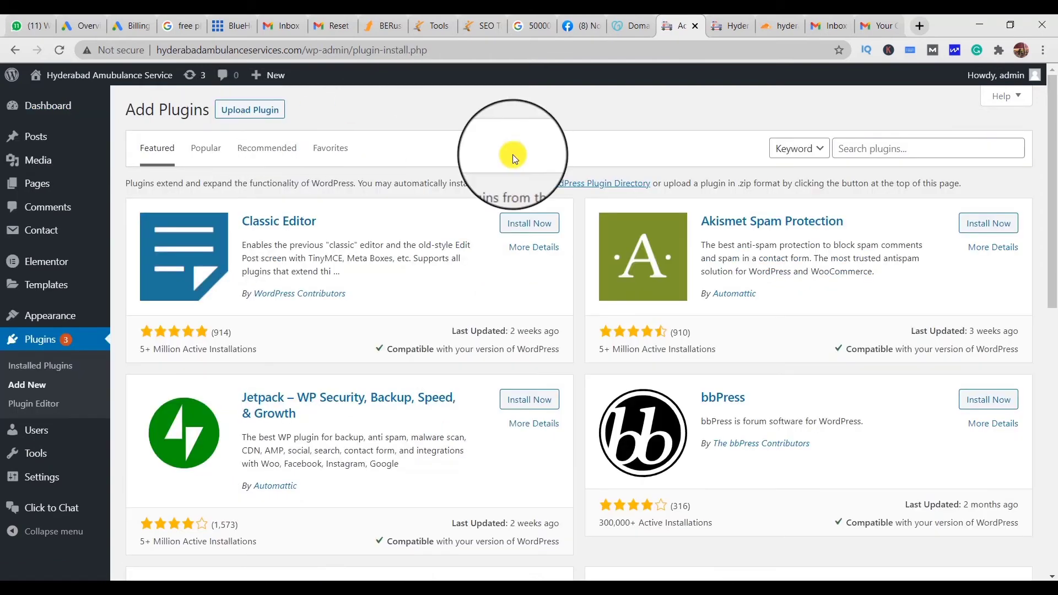
left_click(917, 143)
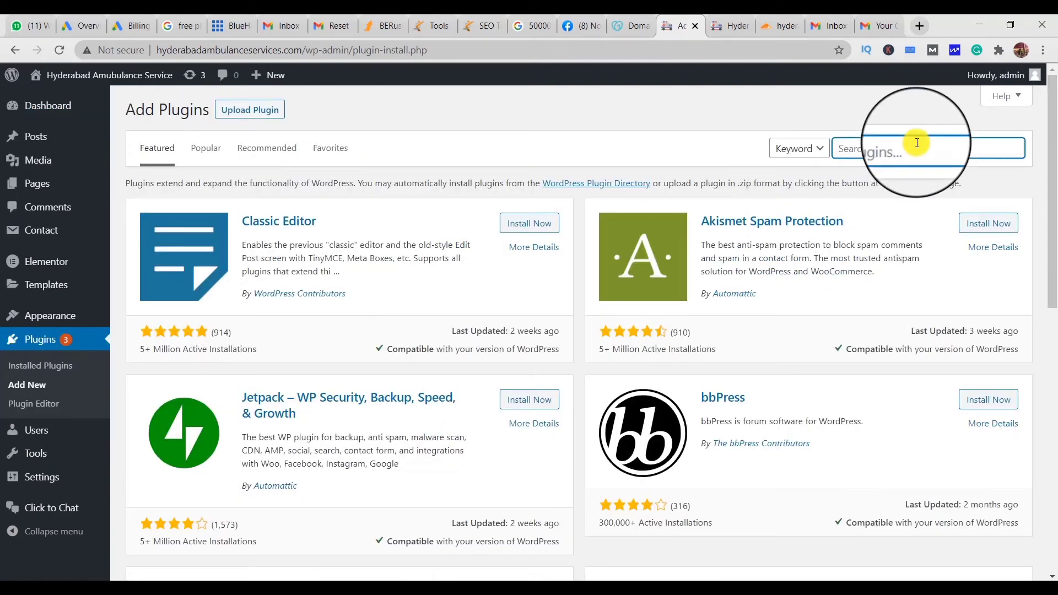
type("flexible")
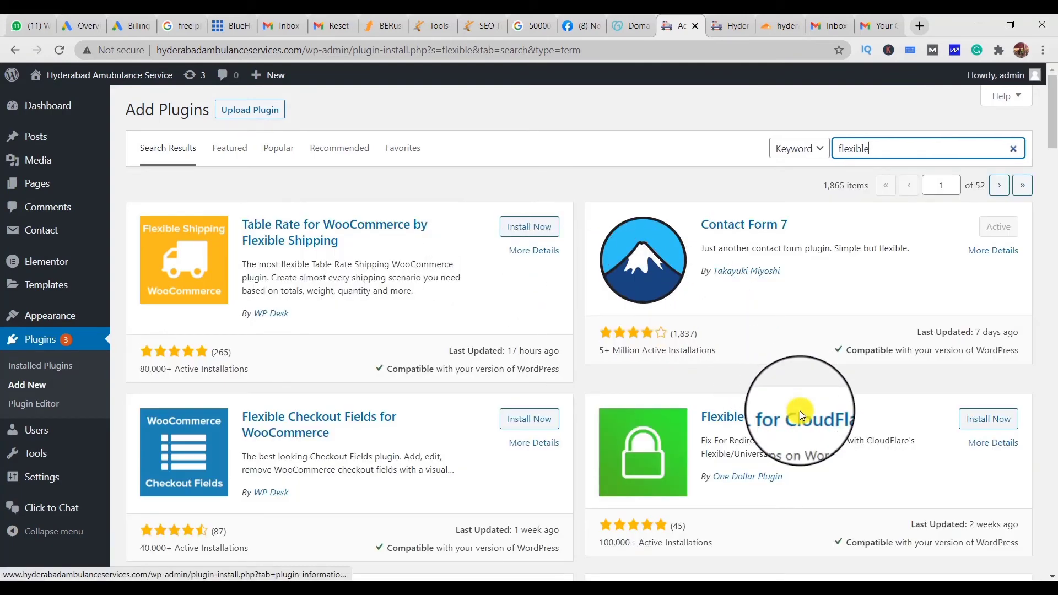
scroll(800, 412, "down", 1)
scroll(800, 411, "down", 1)
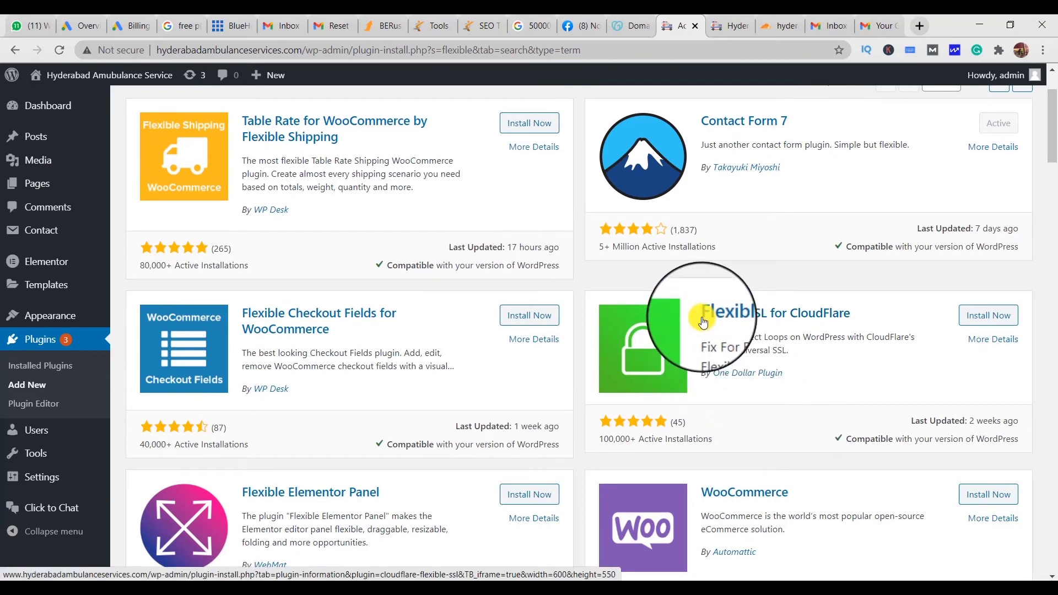
left_click(981, 322)
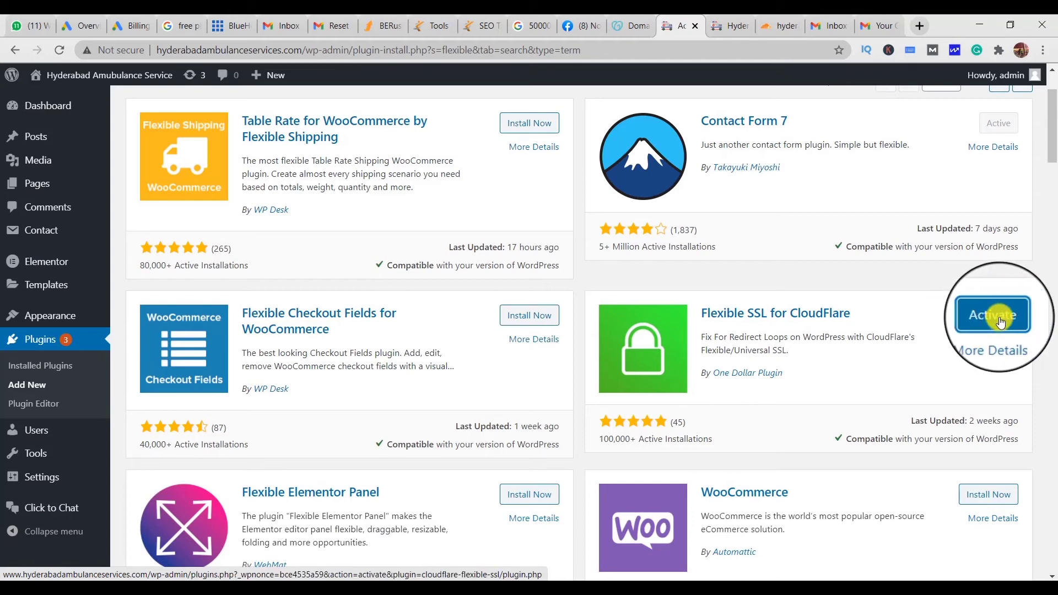
left_click(1000, 323)
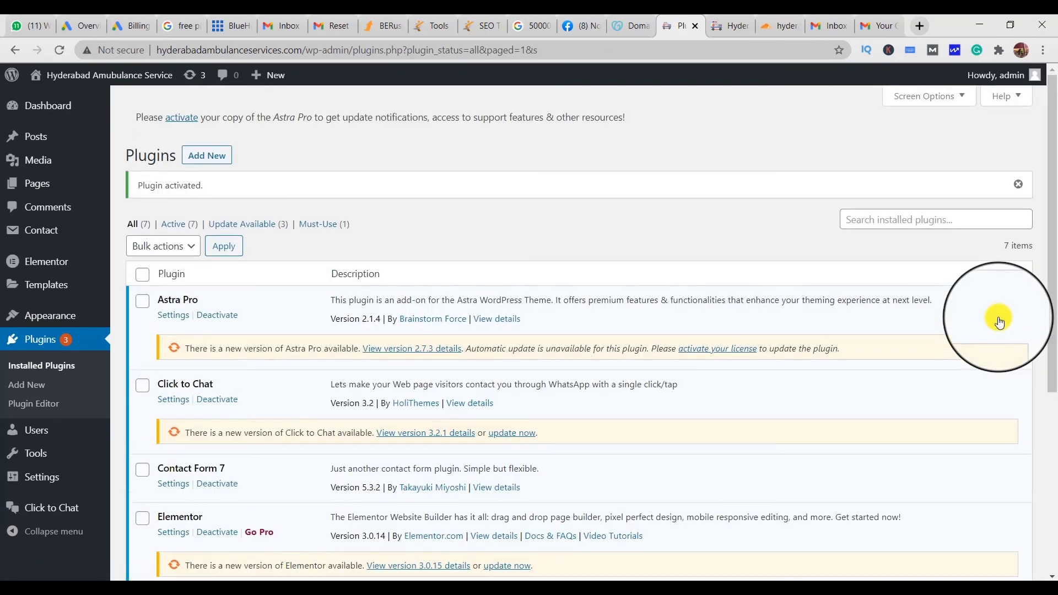
Reload the ambulance site twice, still Not secure, then return to the domain's Cloudflare dashboard.
scroll(633, 328, "down", 5)
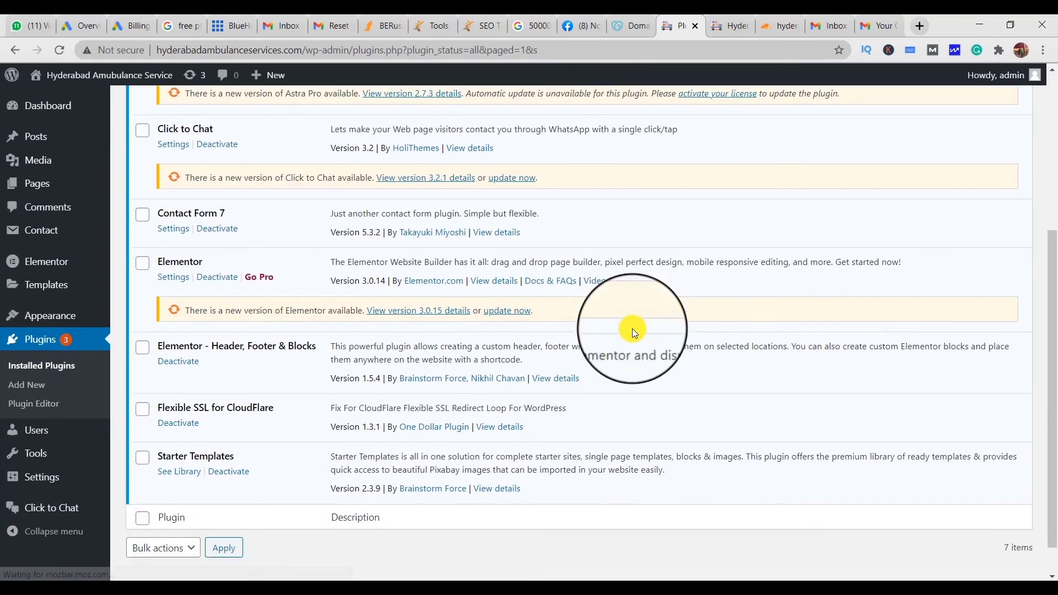
left_click(722, 25)
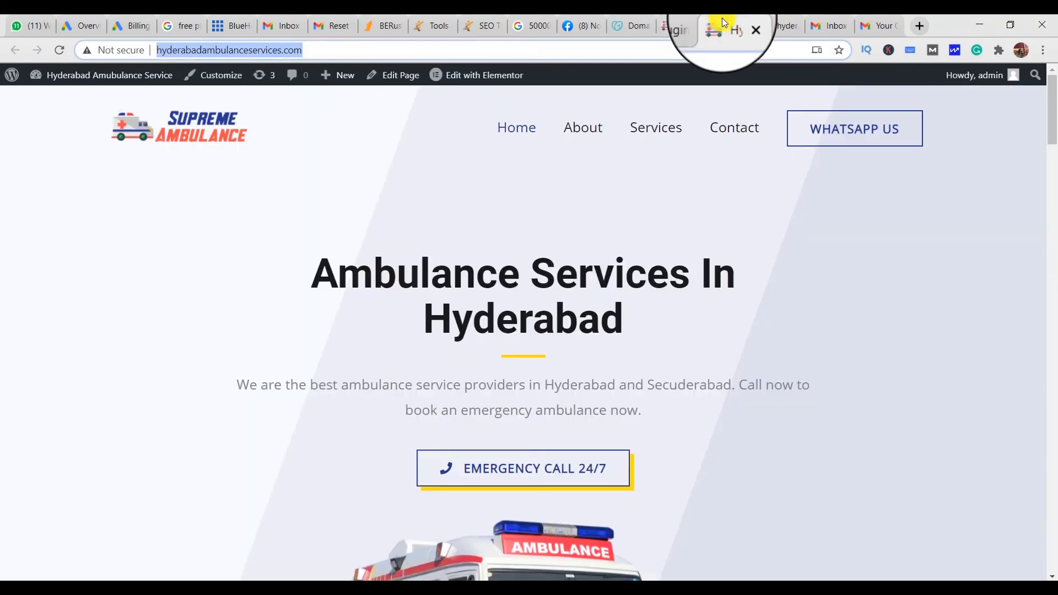
left_click(60, 49)
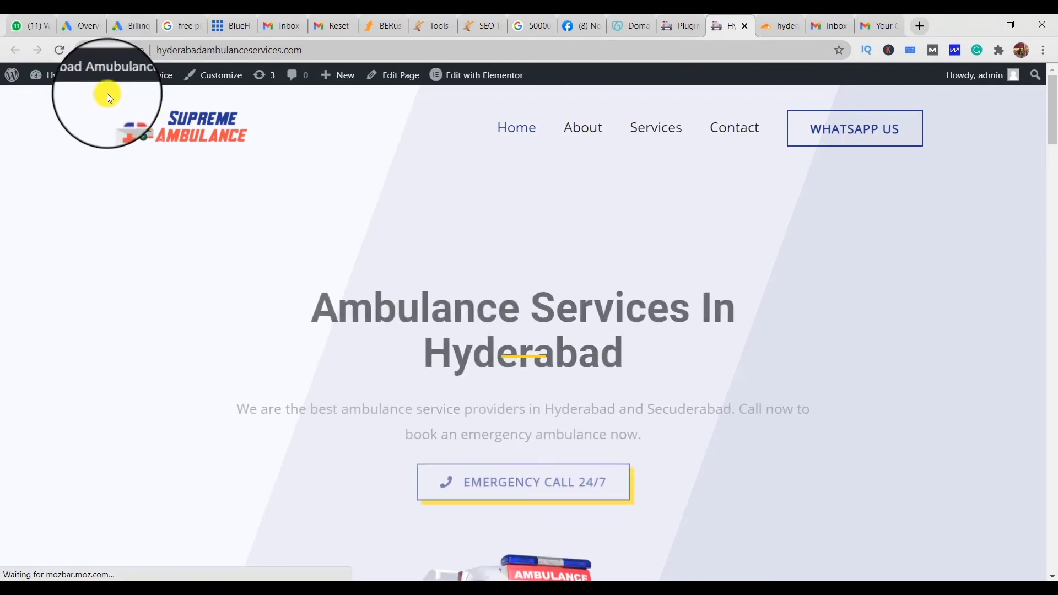
left_click(60, 50)
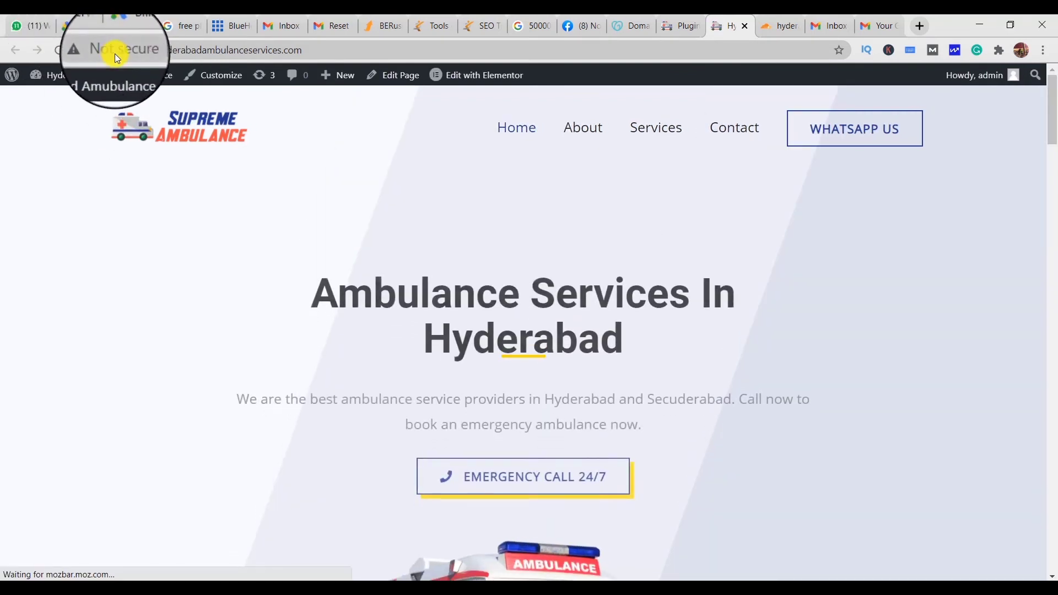
left_click(781, 25)
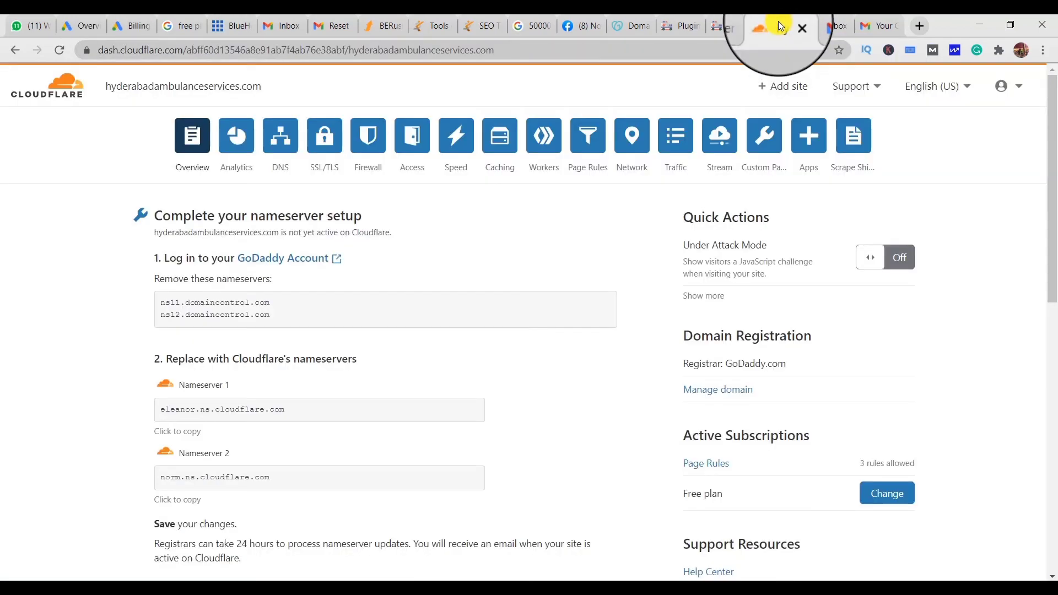
Switch the SSL/TLS Recommender to On in the domain's SSL/TLS settings, then return to the ambulance site.
left_click(331, 145)
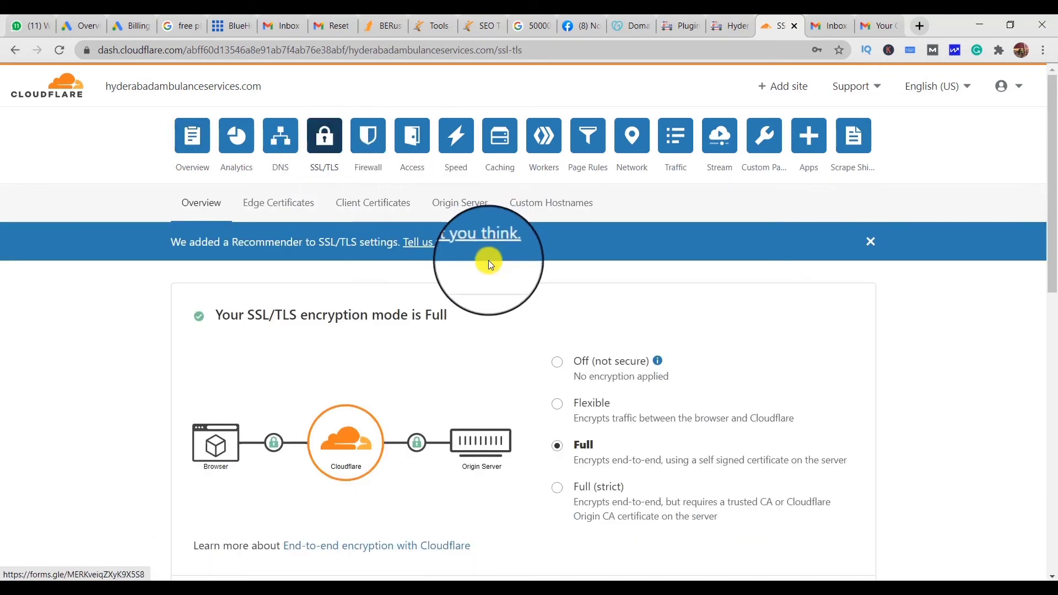
scroll(488, 260, "down", 1)
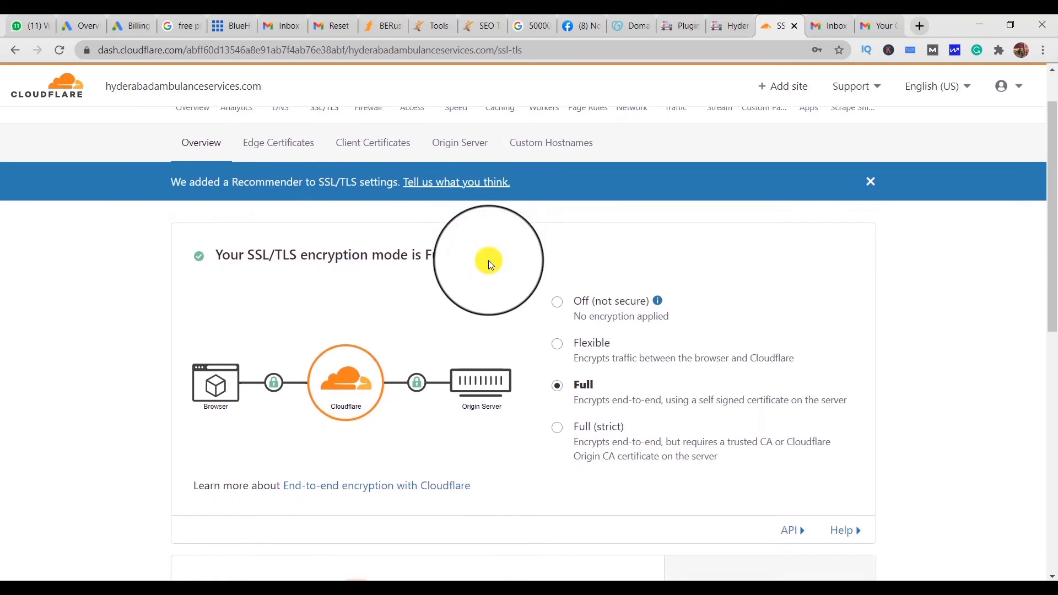
scroll(558, 374, "down", 3)
scroll(557, 375, "down", 2)
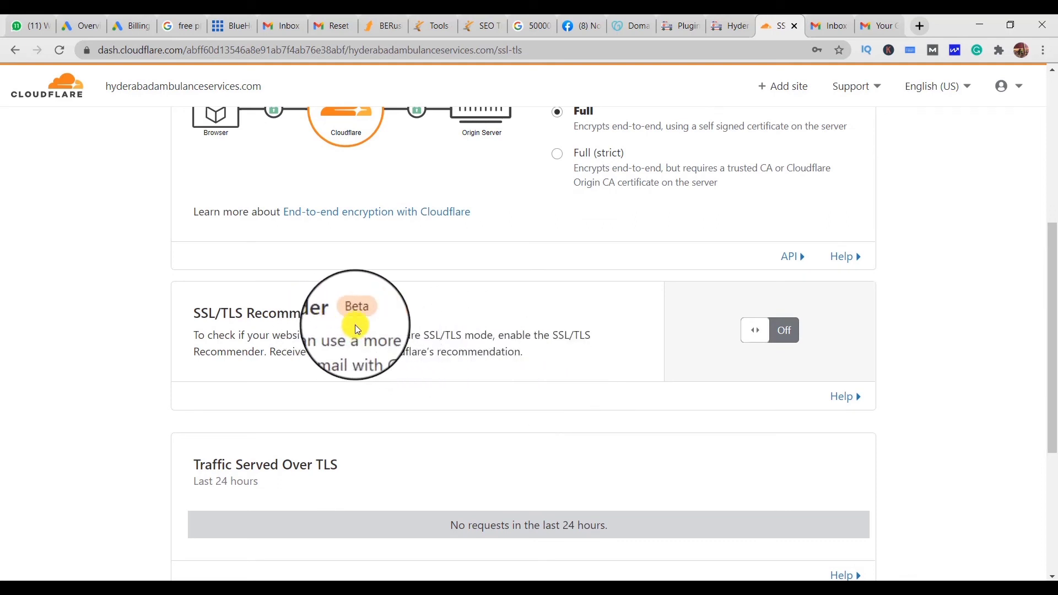
left_click(776, 330)
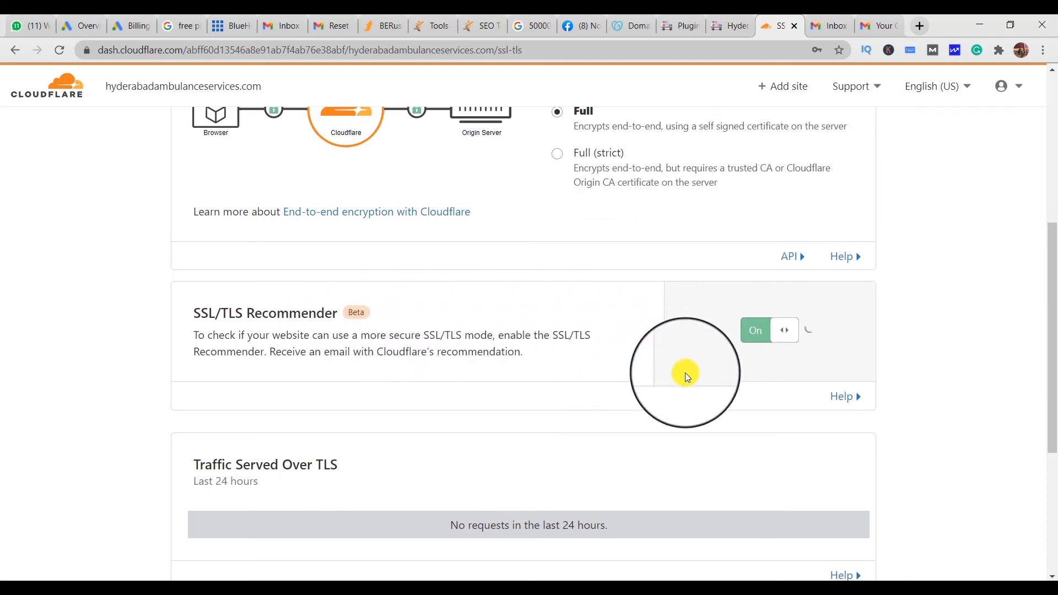
scroll(593, 400, "down", 5)
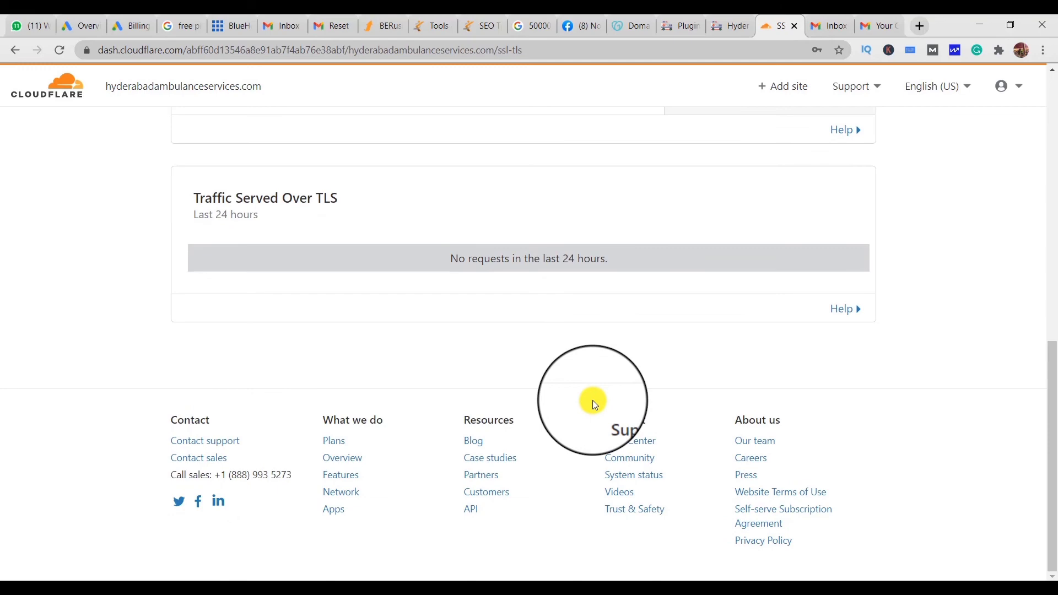
scroll(593, 401, "up", 4)
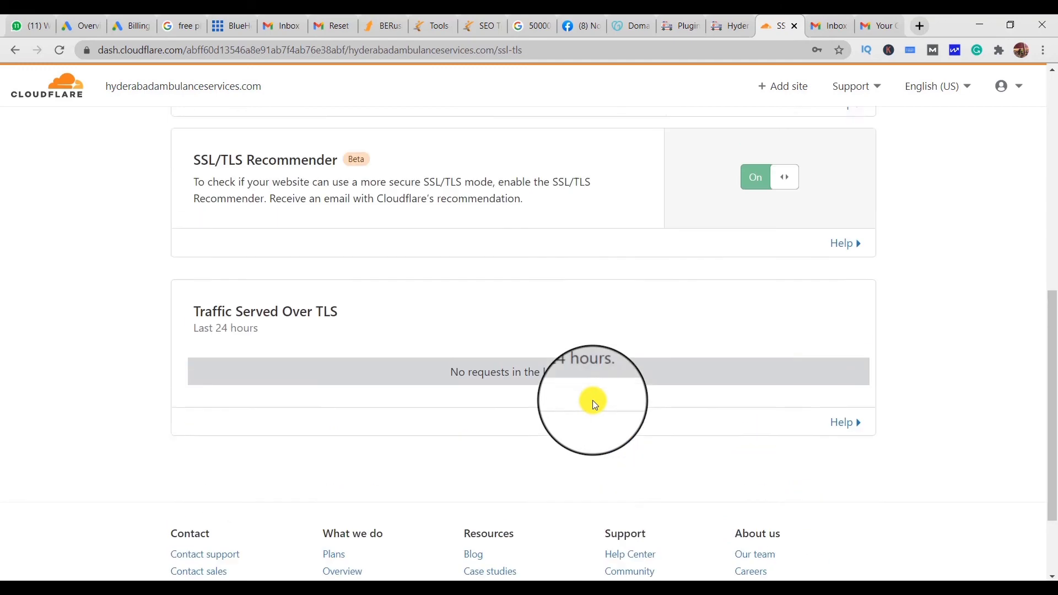
left_click(724, 23)
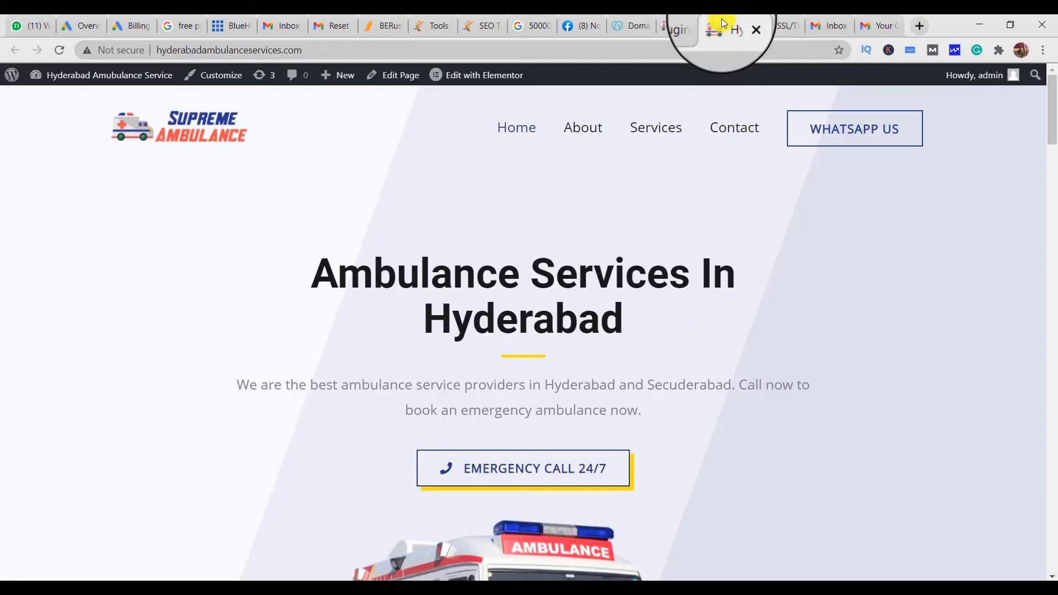
Reload the ambulance homepage twice, still Not secure, then go back to the WordPress Plugins list.
left_click(64, 51)
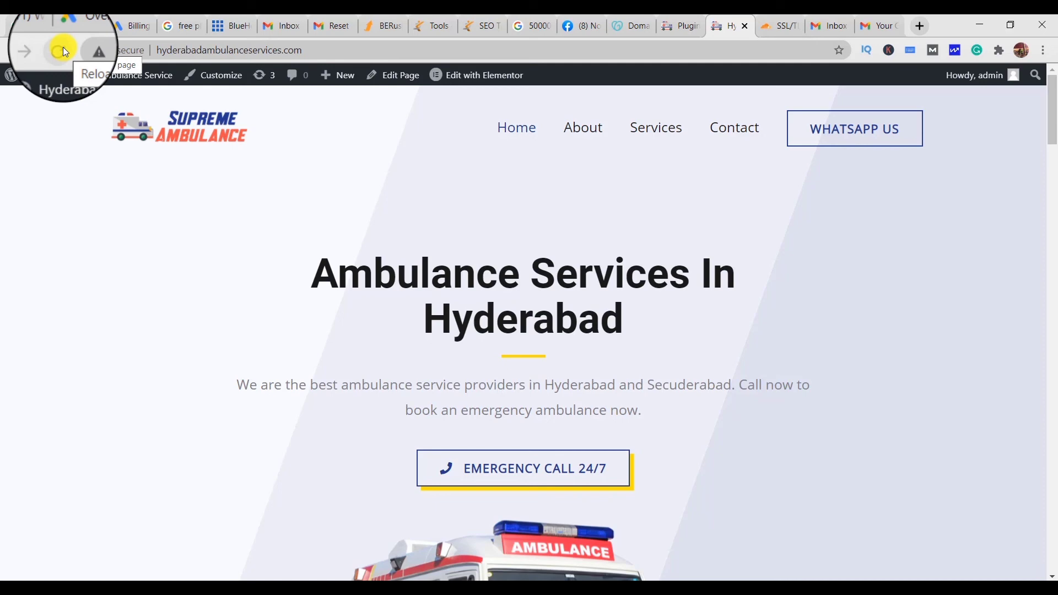
left_click(63, 49)
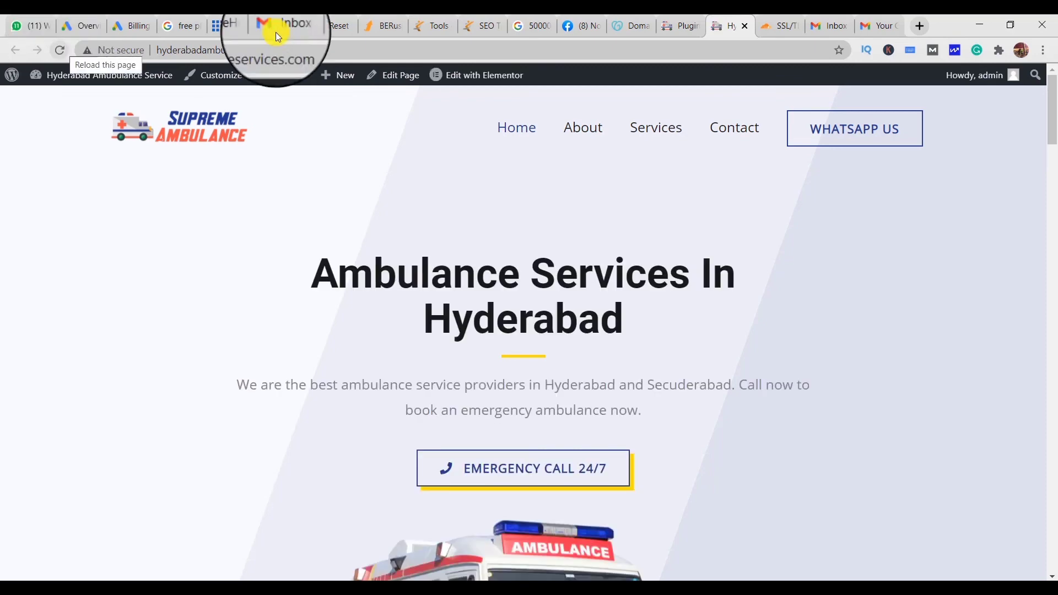
left_click(686, 26)
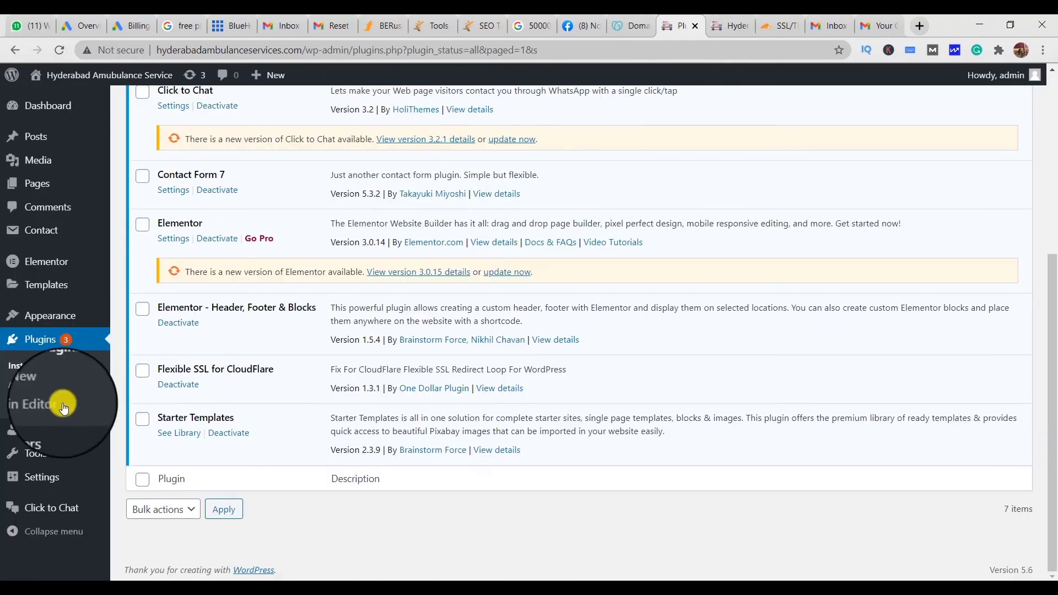
mouse_move(35, 485)
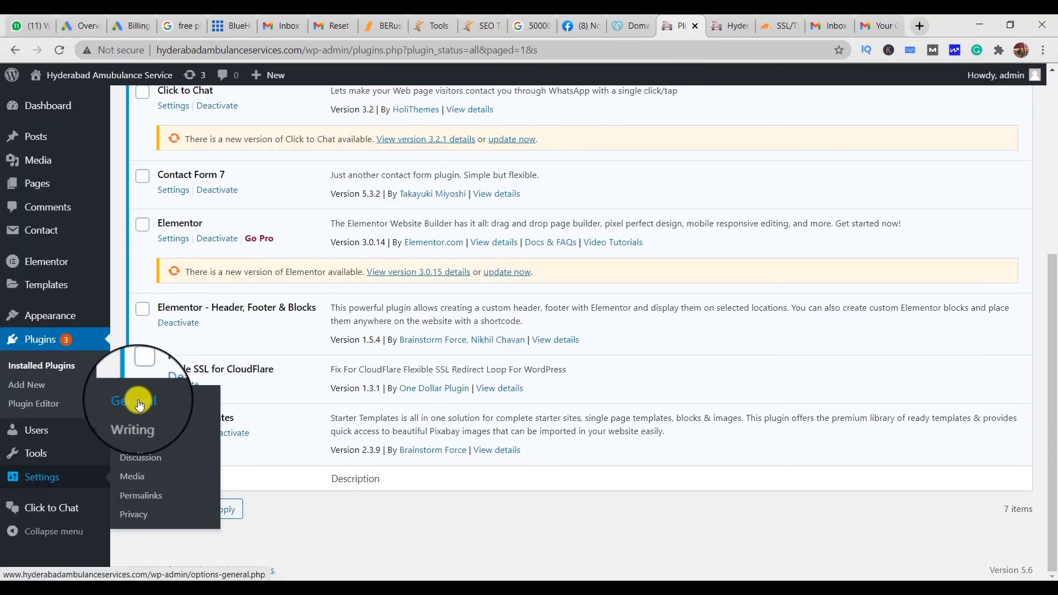
left_click(139, 404)
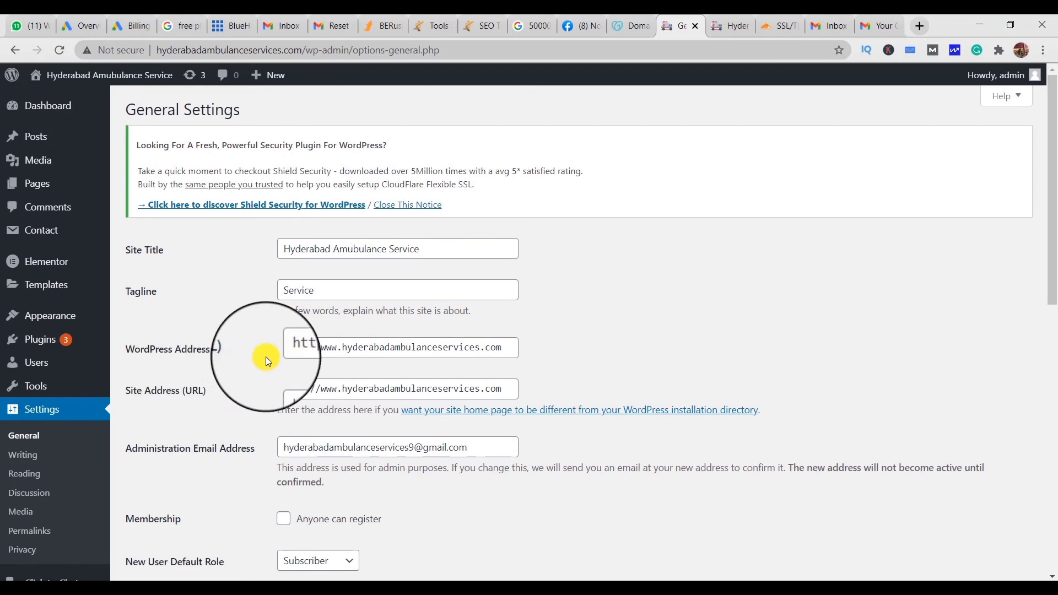
left_click(308, 347)
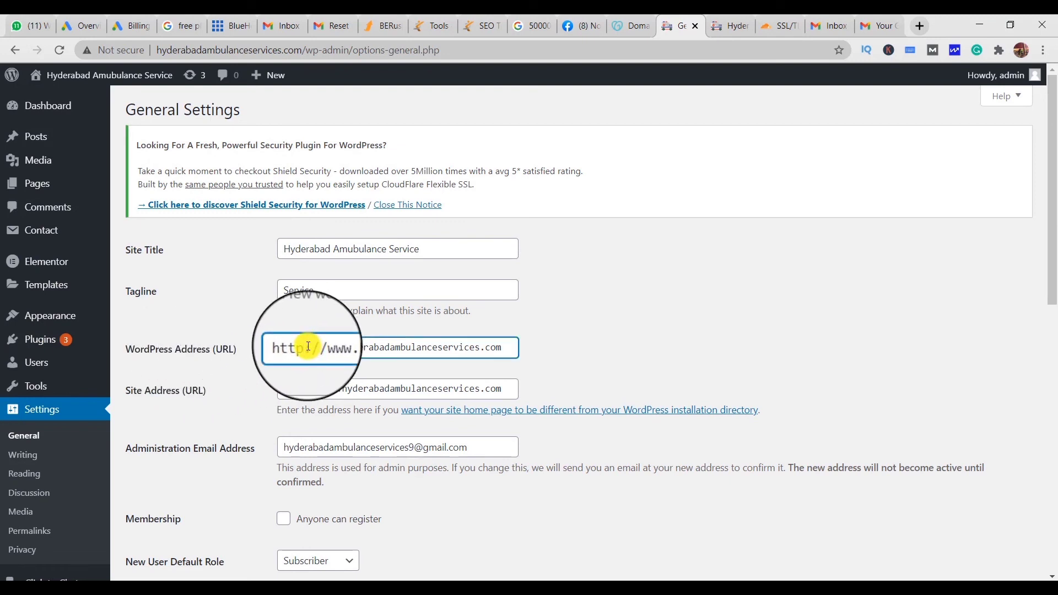
type("s")
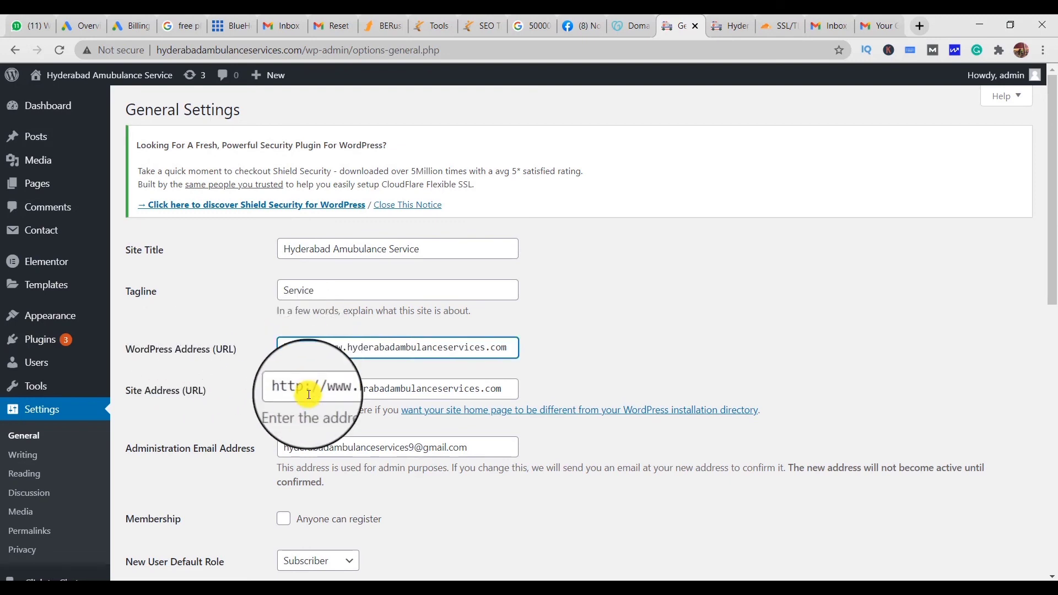
left_click(307, 391)
type("s")
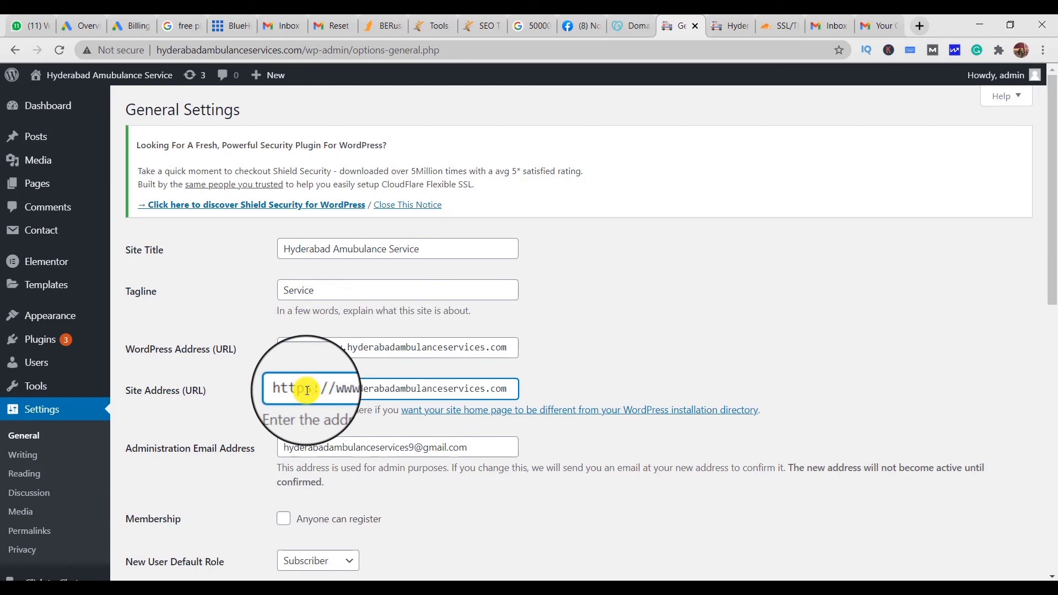
scroll(307, 391, "down", 10)
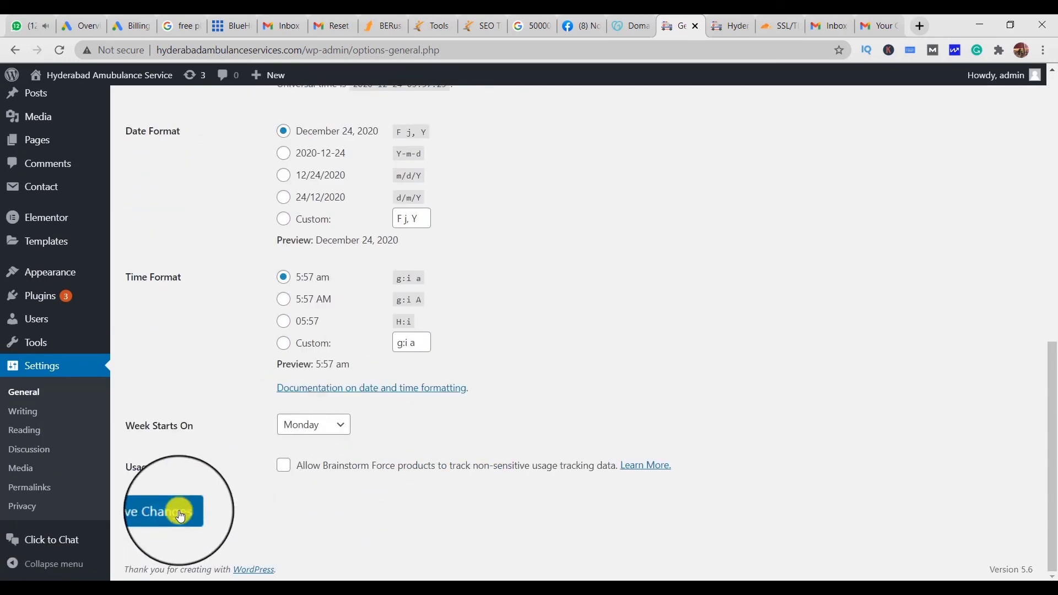
left_click(180, 515)
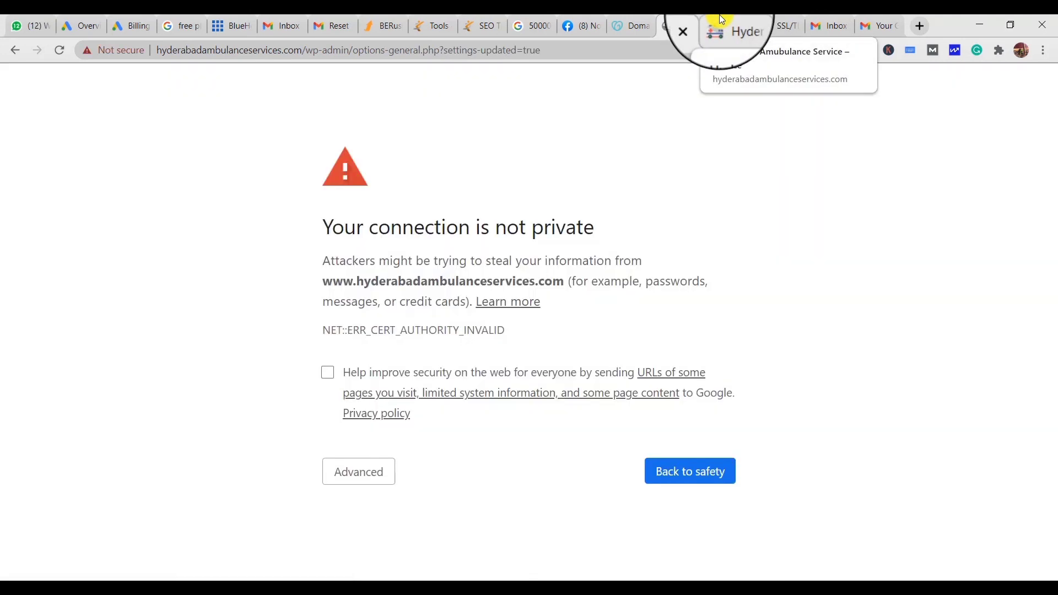
Reload the ambulance site over https and proceed past the NET::ERR_CERT_AUTHORITY_INVALID certificate warning.
left_click(722, 20)
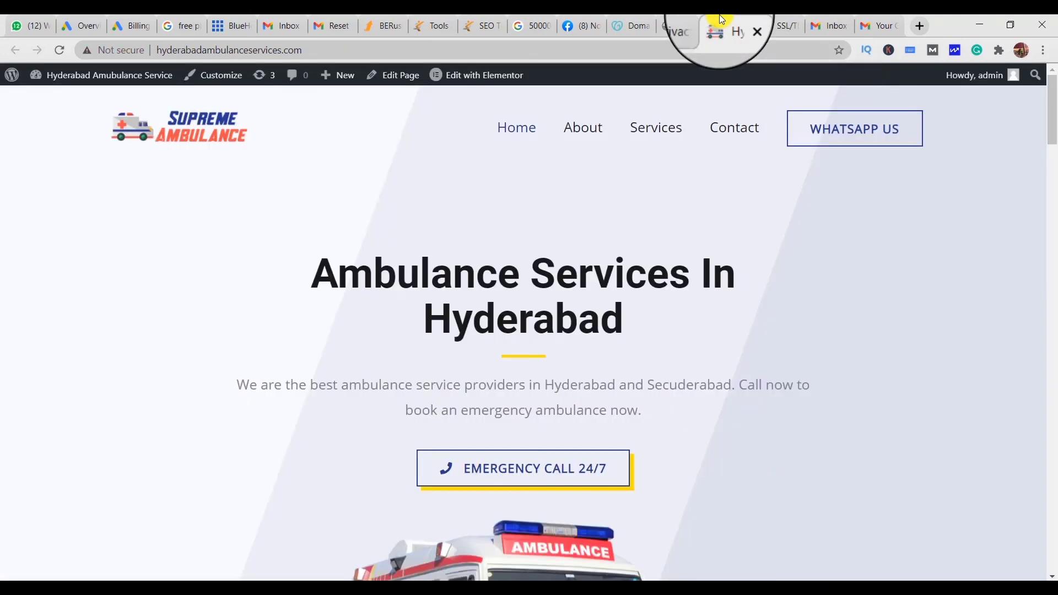
left_click(61, 49)
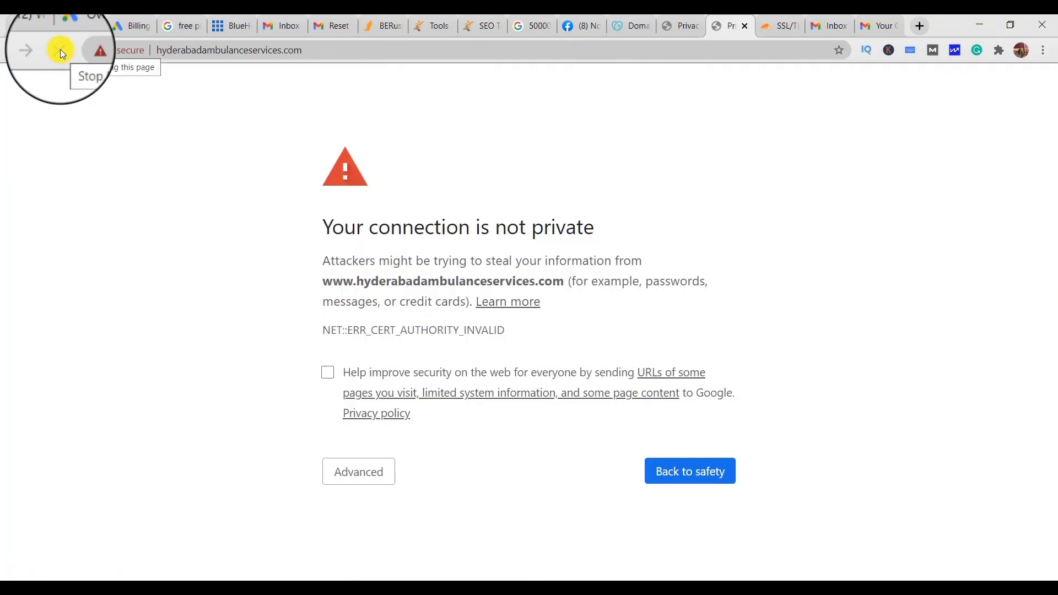
left_click(375, 481)
scroll(374, 473, "down", 2)
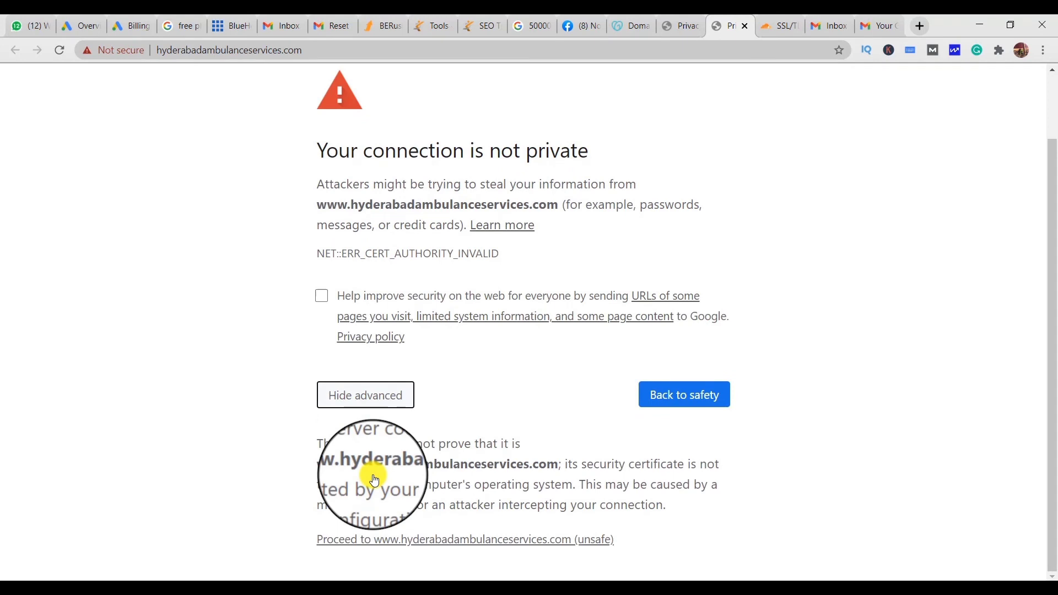
left_click(411, 548)
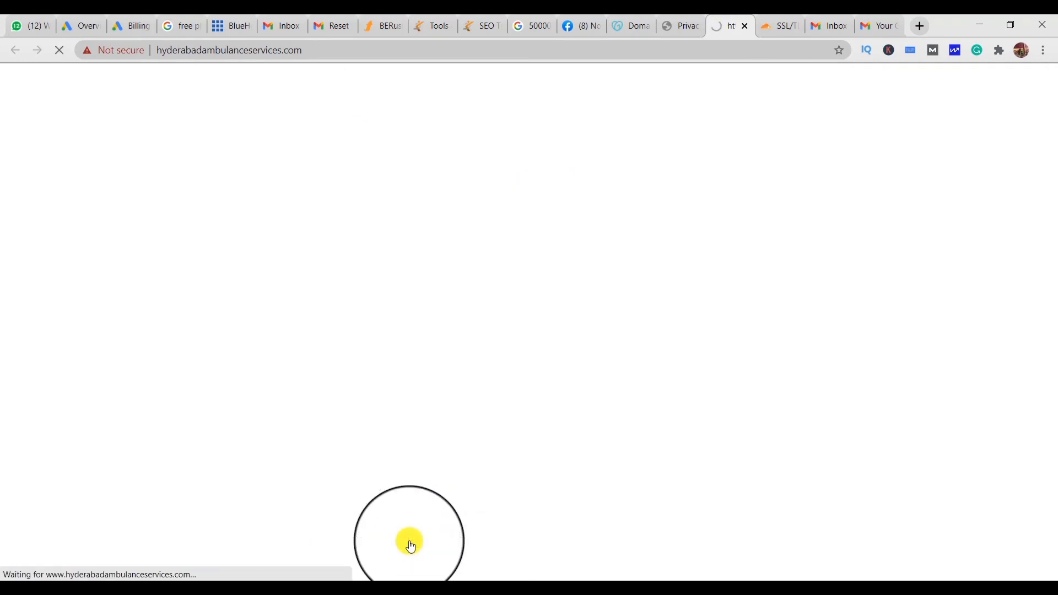